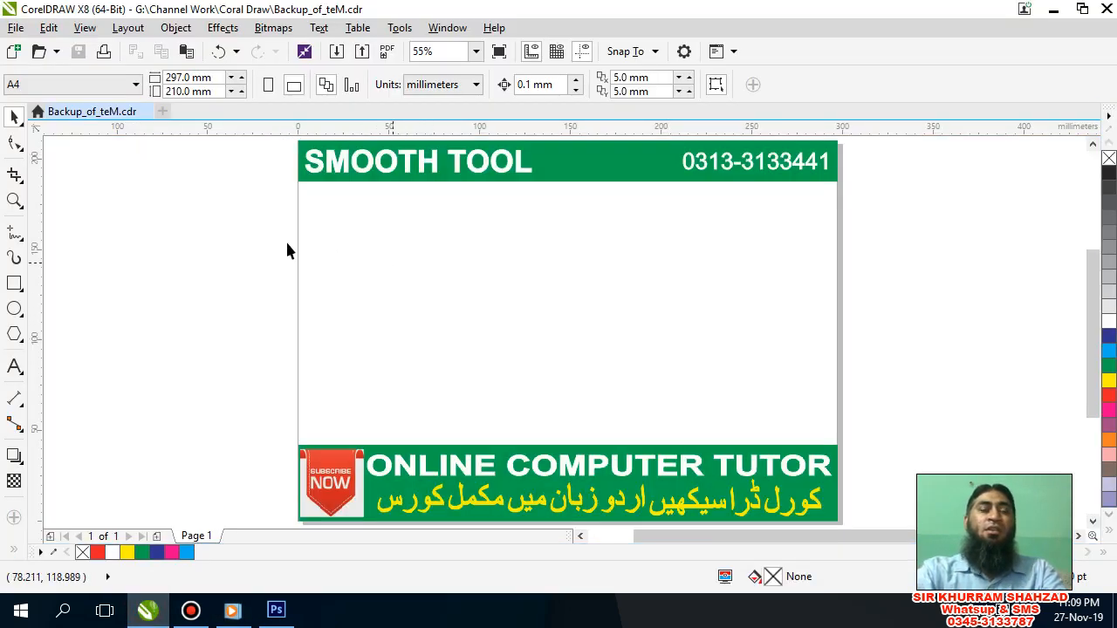
- Draw a rectangle about 166 by 63 mm, move it toward the middle of the page and fill it with cyan
click(14, 284)
drag(379, 275, 681, 389)
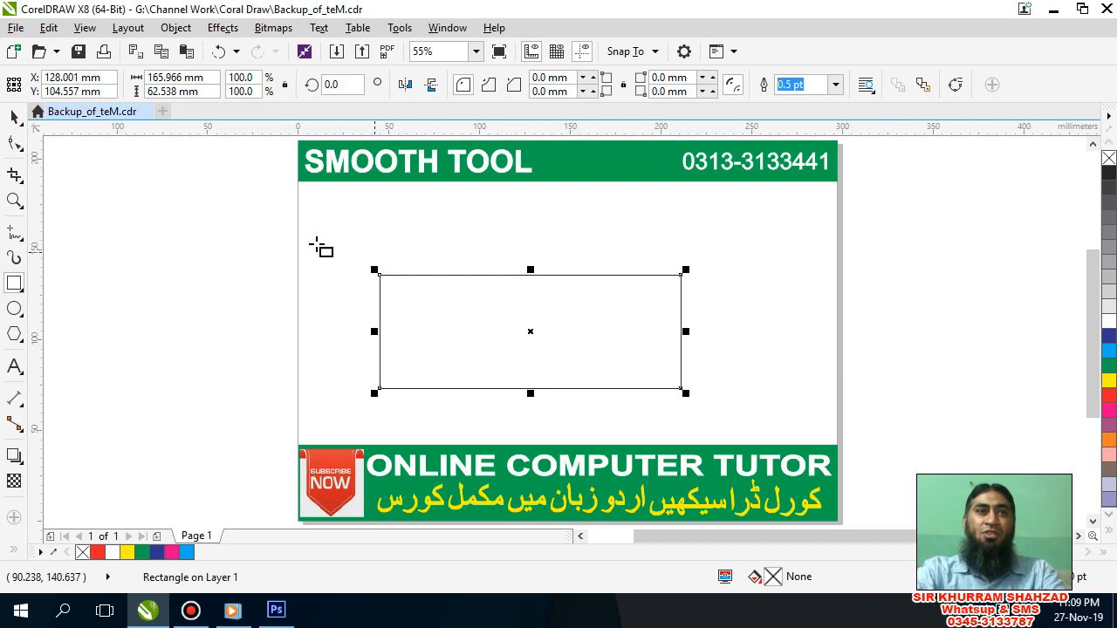
click(14, 118)
drag(506, 299, 532, 289)
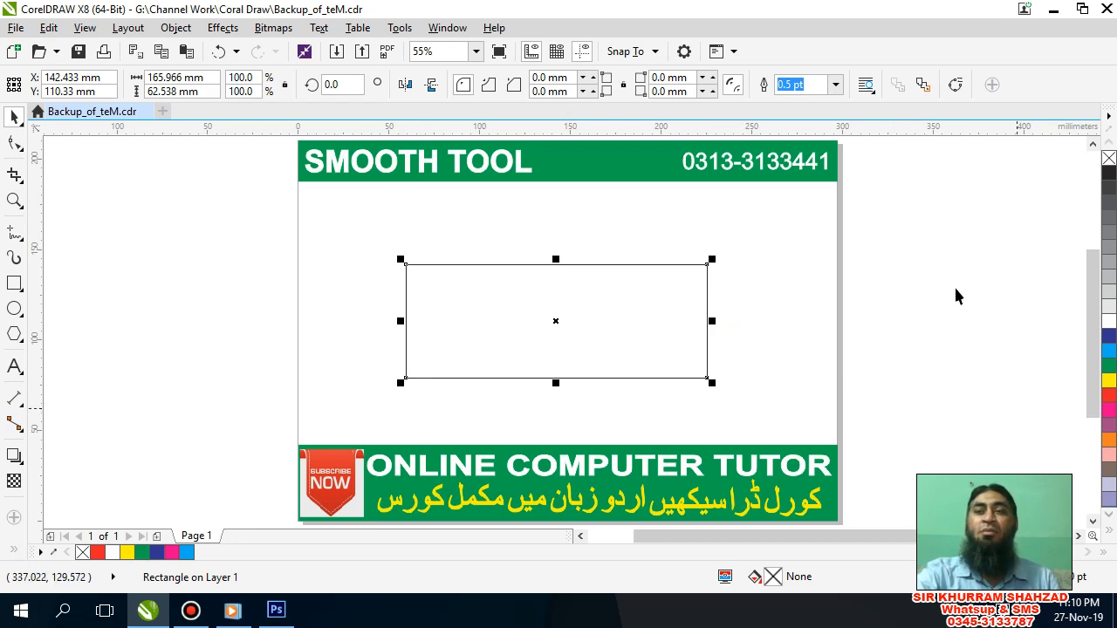
click(1107, 350)
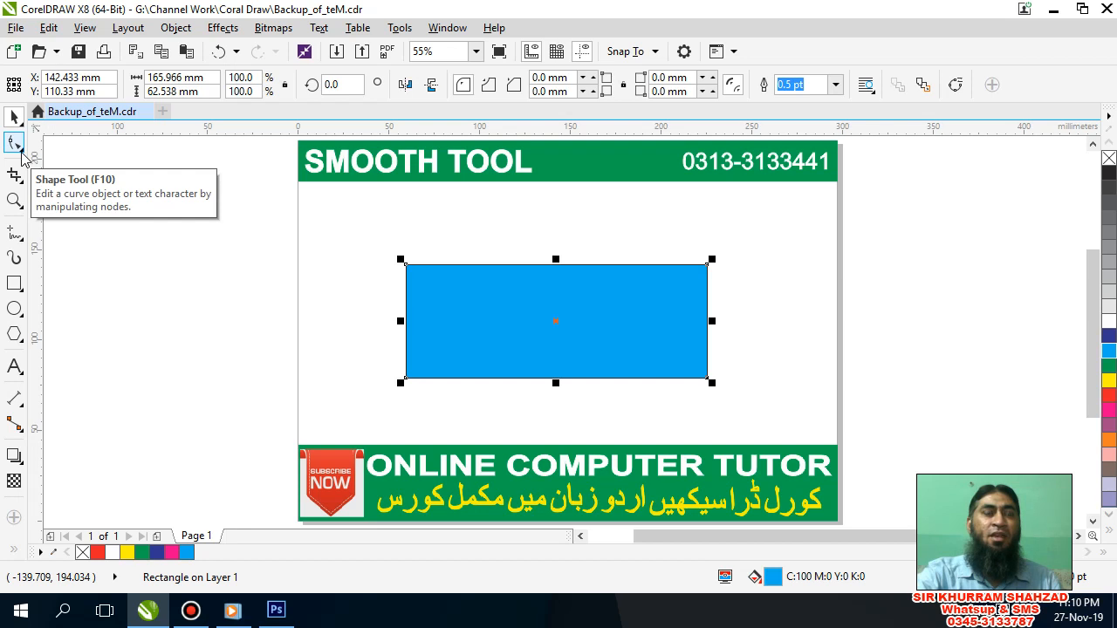
- Activate the Smooth tool with the cyan rectangle still selected
click(25, 152)
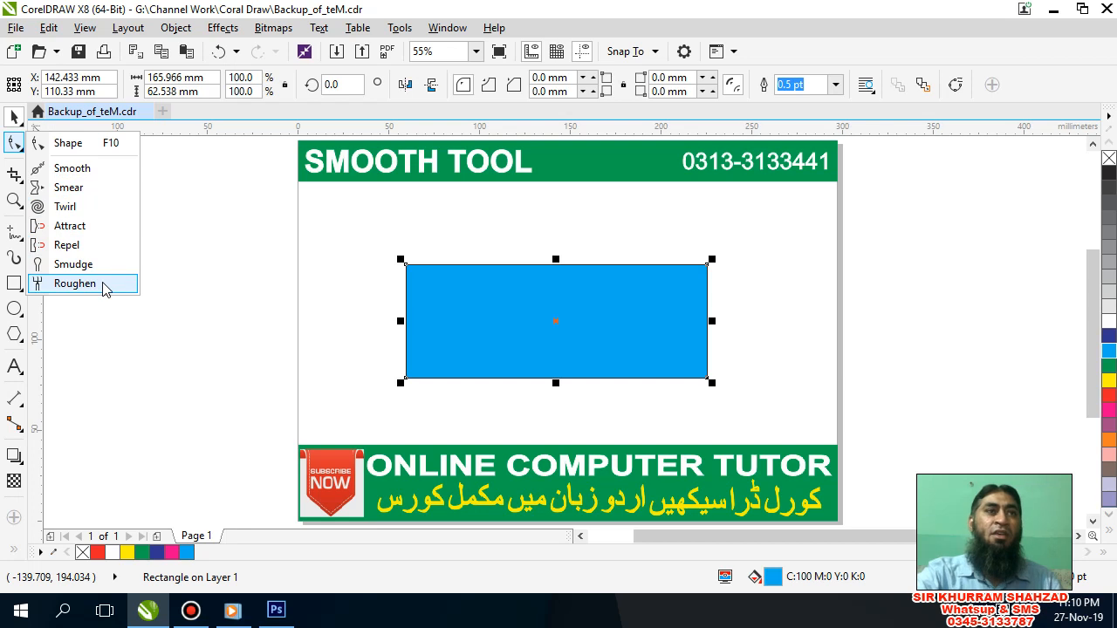
click(175, 291)
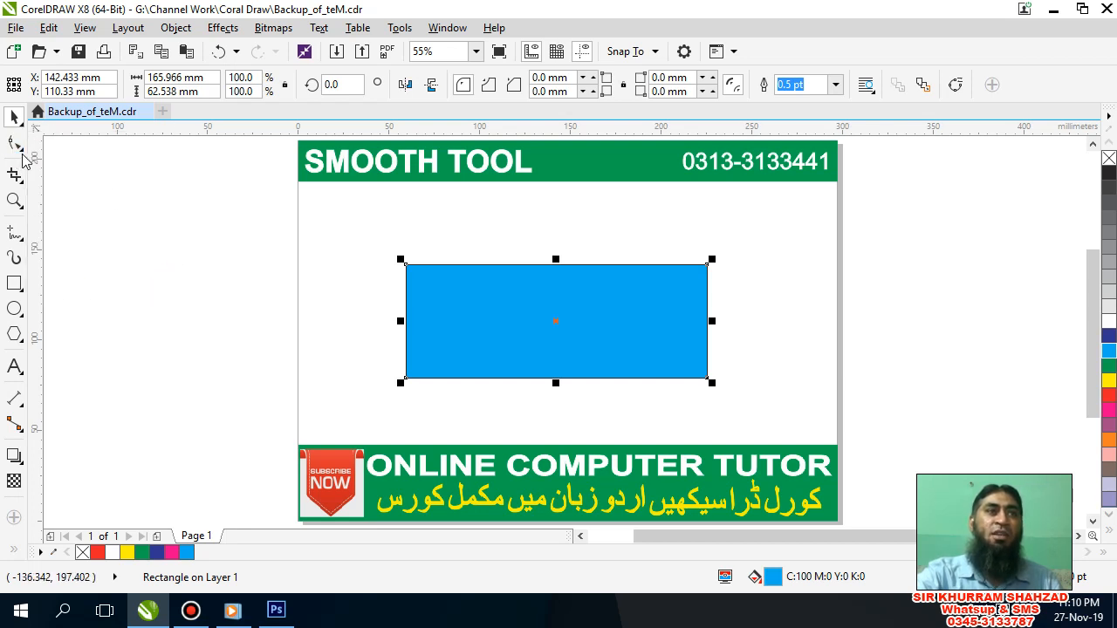
click(14, 143)
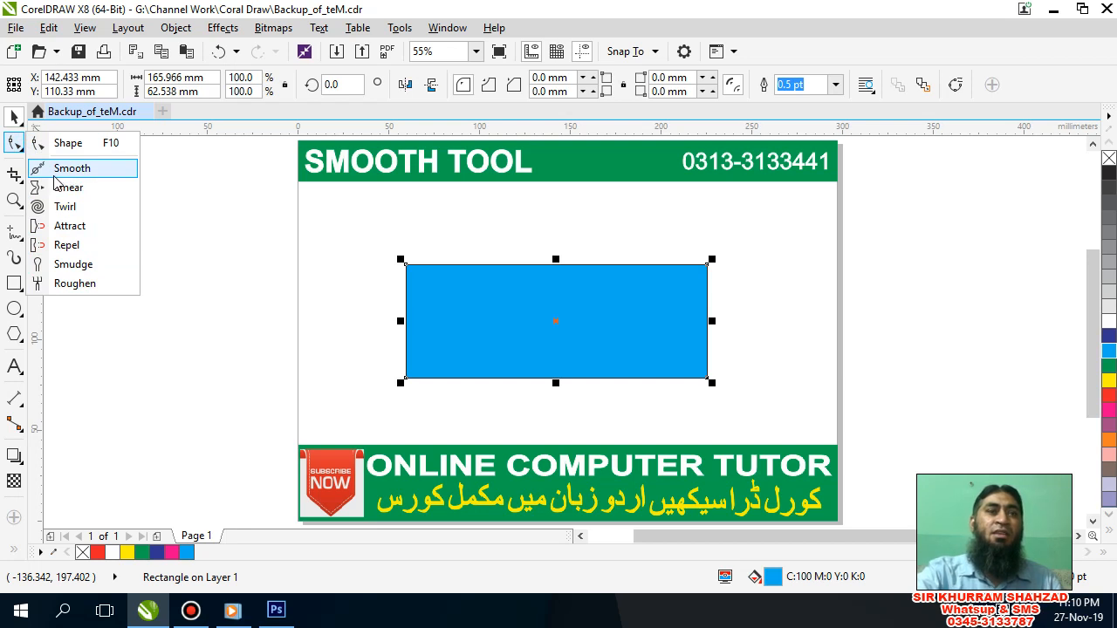
click(87, 174)
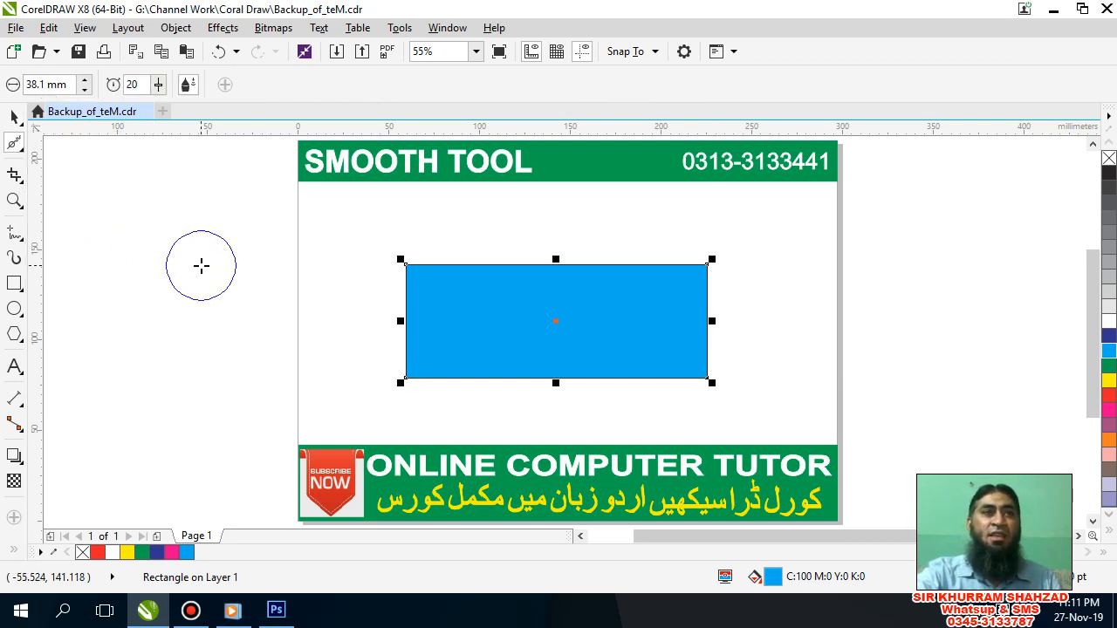
- Try resizing the Smooth brush nib interactively, down to about 12.7 mm and back up to about 15.5 mm
scroll(210, 281, up, 1)
scroll(210, 283, down, 1)
mouse_move(274, 312)
mouse_down()
mouse_move(291, 268)
mouse_move(294, 287)
mouse_up()
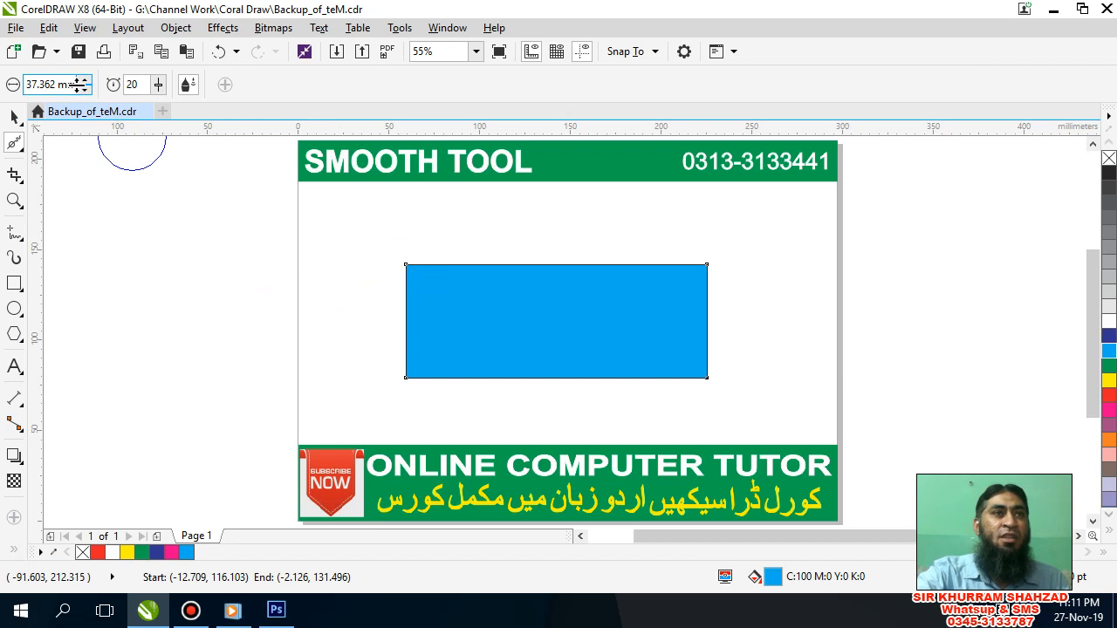
click(85, 89)
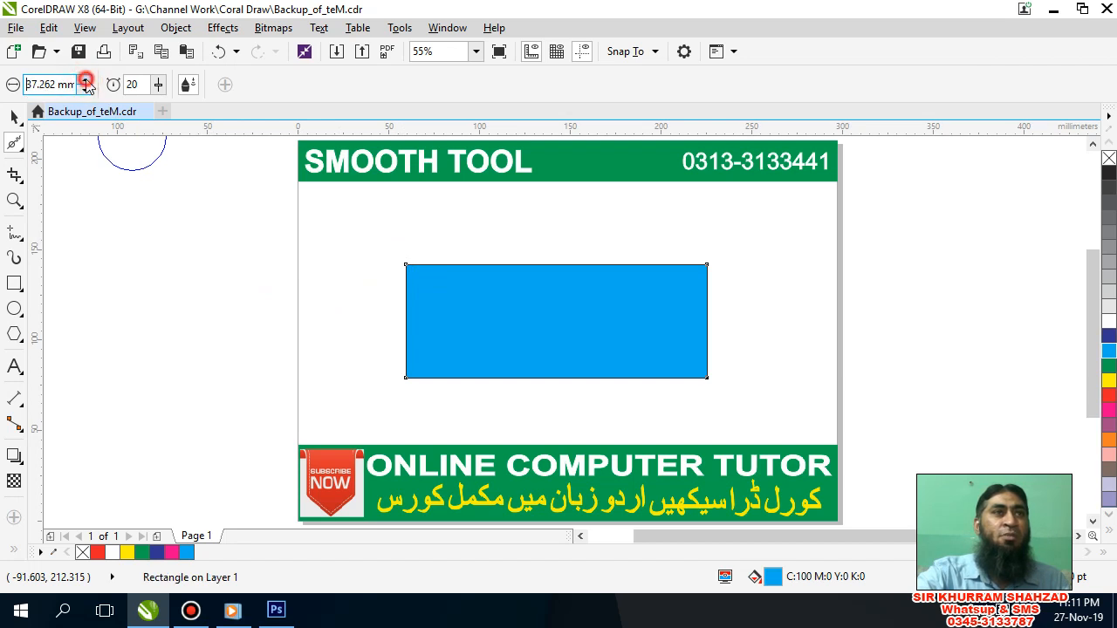
drag(85, 84, 87, 215)
drag(87, 260, 90, 294)
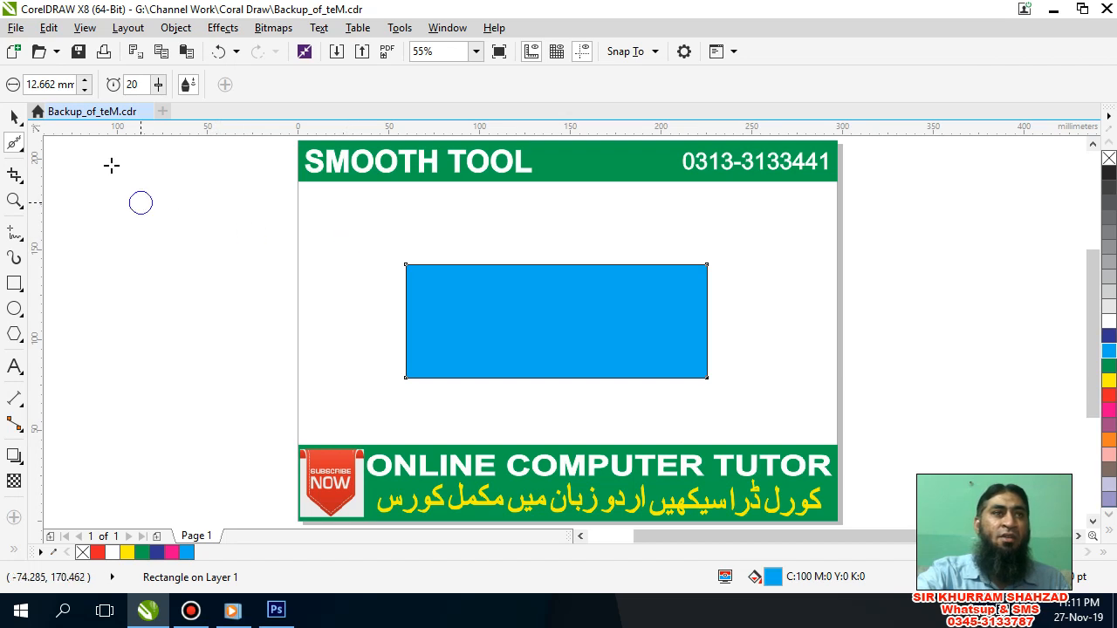
drag(84, 84, 87, 52)
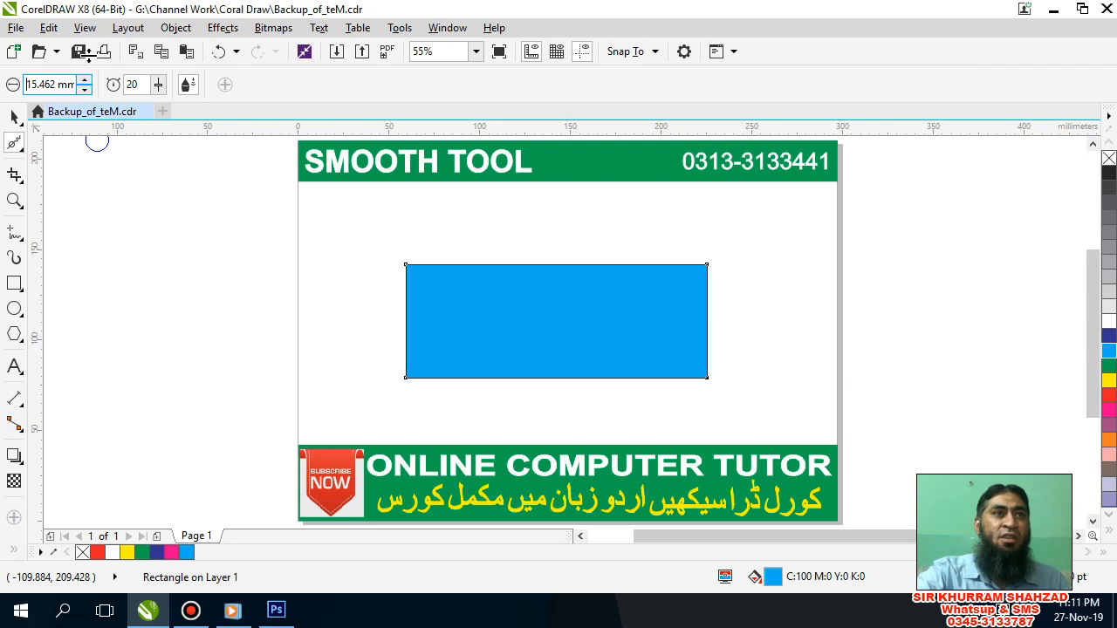
- Set the Smooth brush's nib size to 30 mm
drag(28, 84, 53, 85)
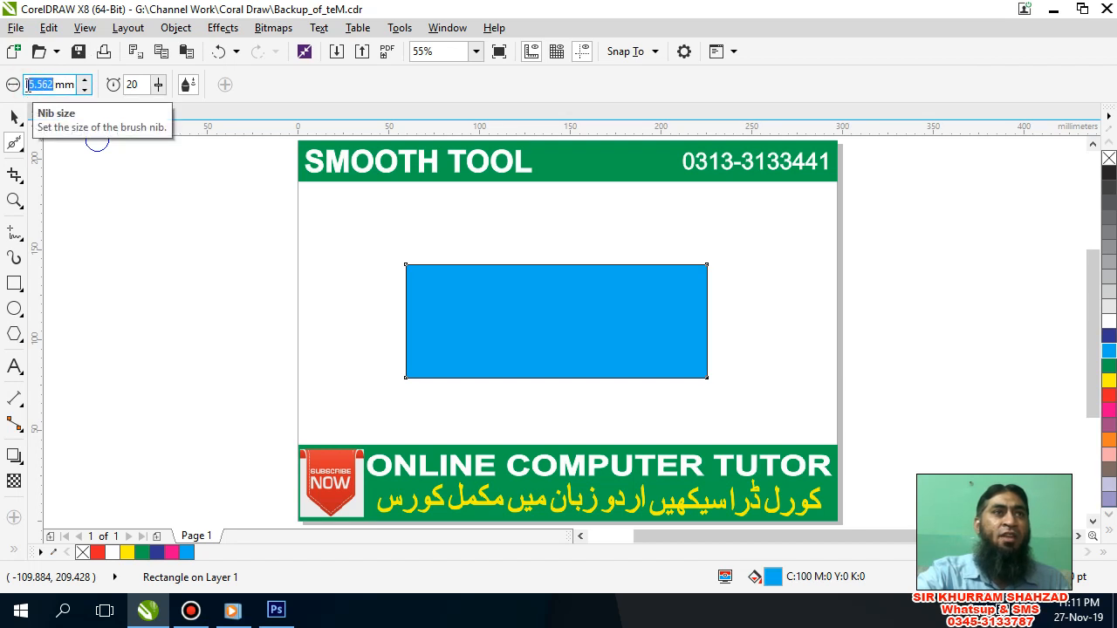
triple_click(27, 84)
text(30)
key(Return)
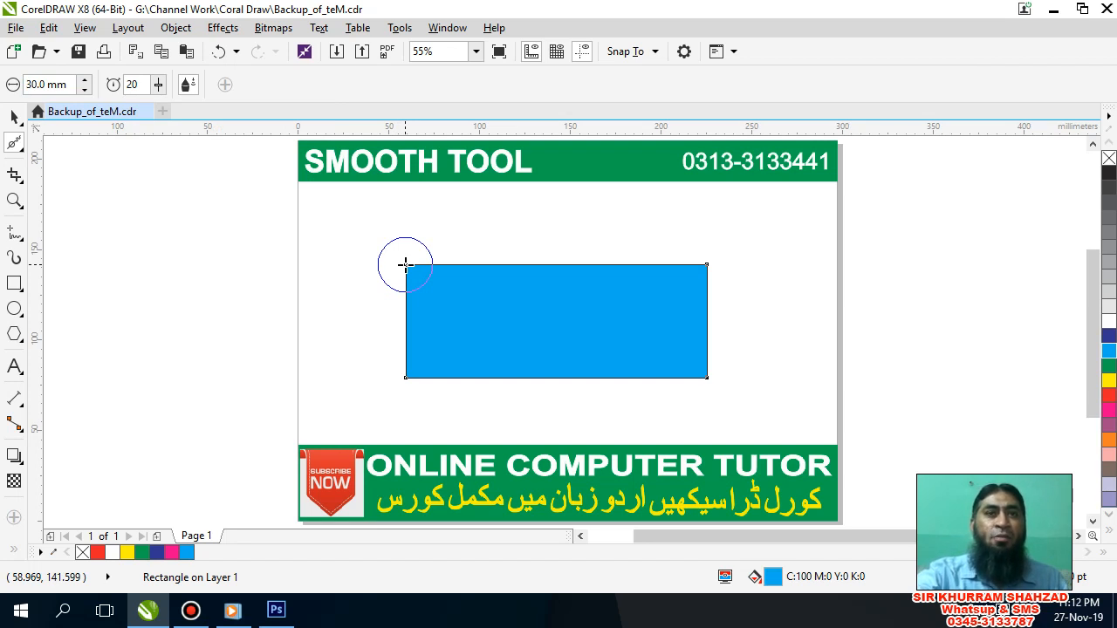
- Try smoothing the rectangle's upper-left corner at rate 20, first with a short stroke and again in place, undoing each attempt
mouse_move(405, 263)
mouse_down()
mouse_move(463, 297)
mouse_move(476, 275)
mouse_move(437, 301)
mouse_up()
scroll(424, 259, up, 2)
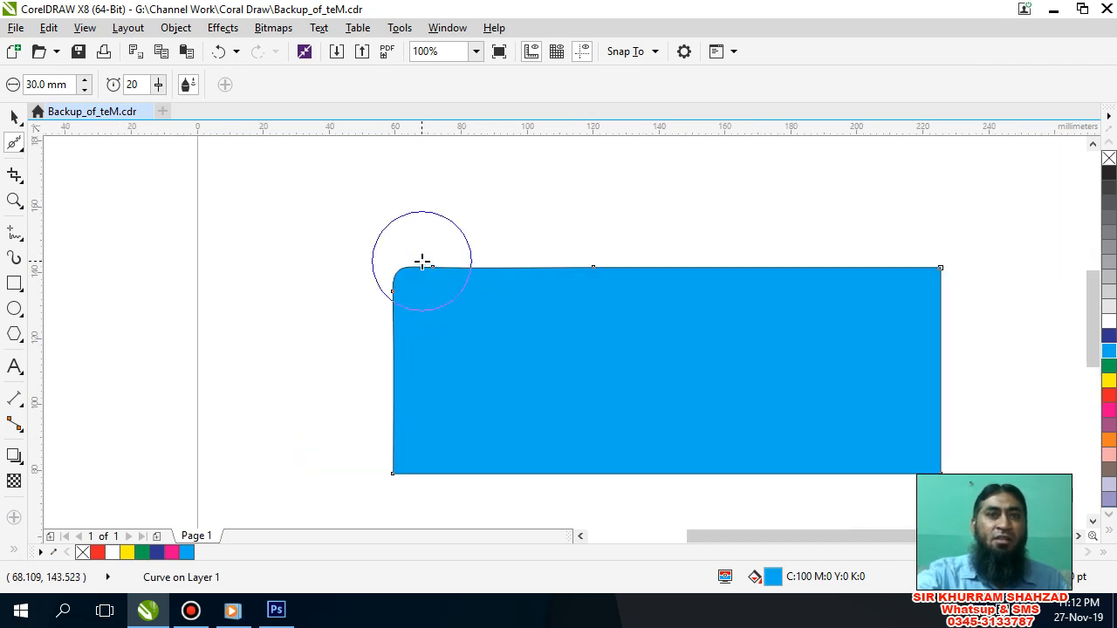
scroll(395, 268, up, 1)
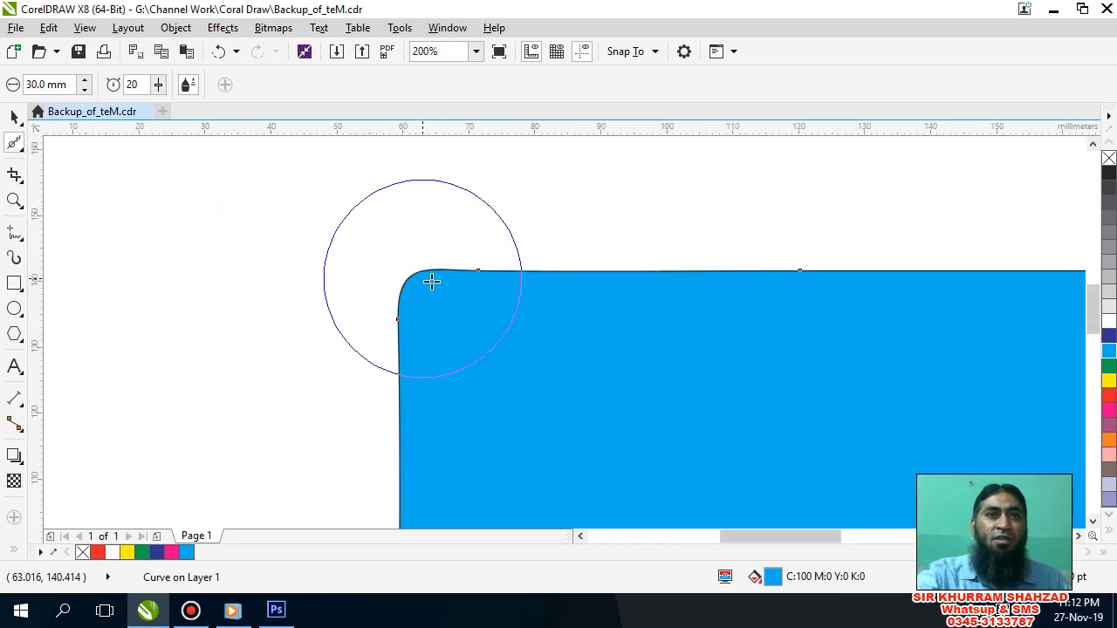
scroll(467, 275, down, 1)
scroll(467, 275, up, 2)
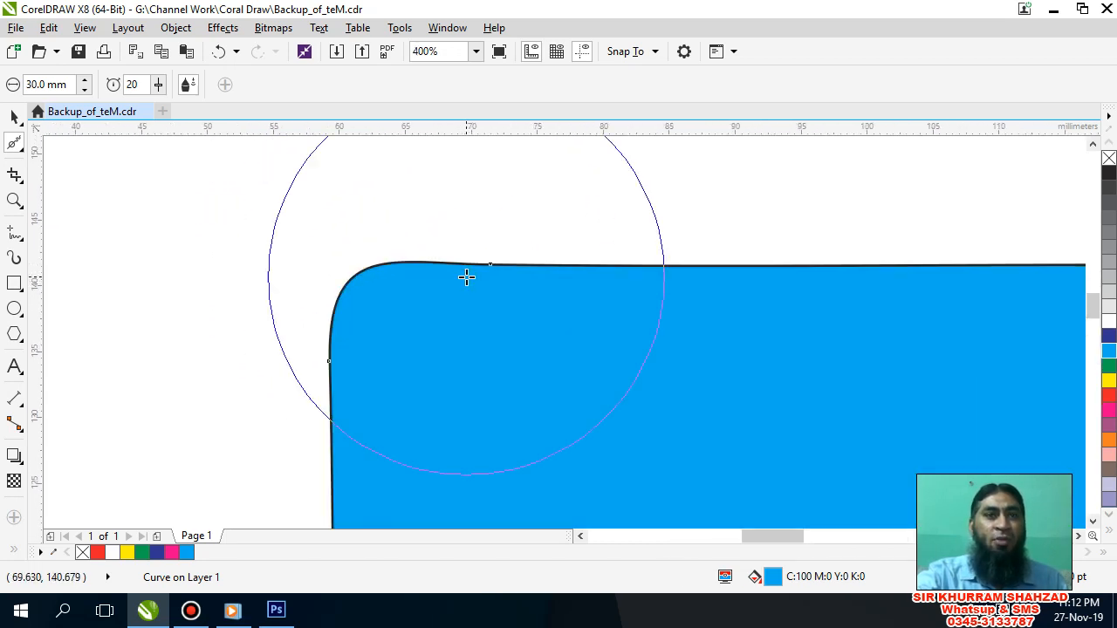
key(ctrl+z)
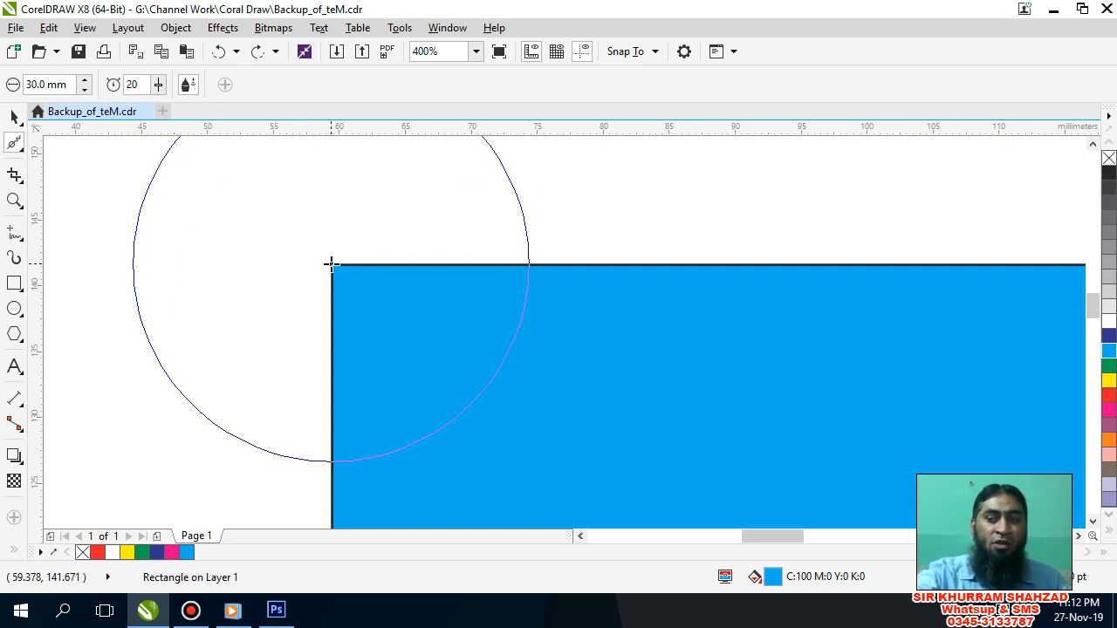
drag(331, 264, 331, 264)
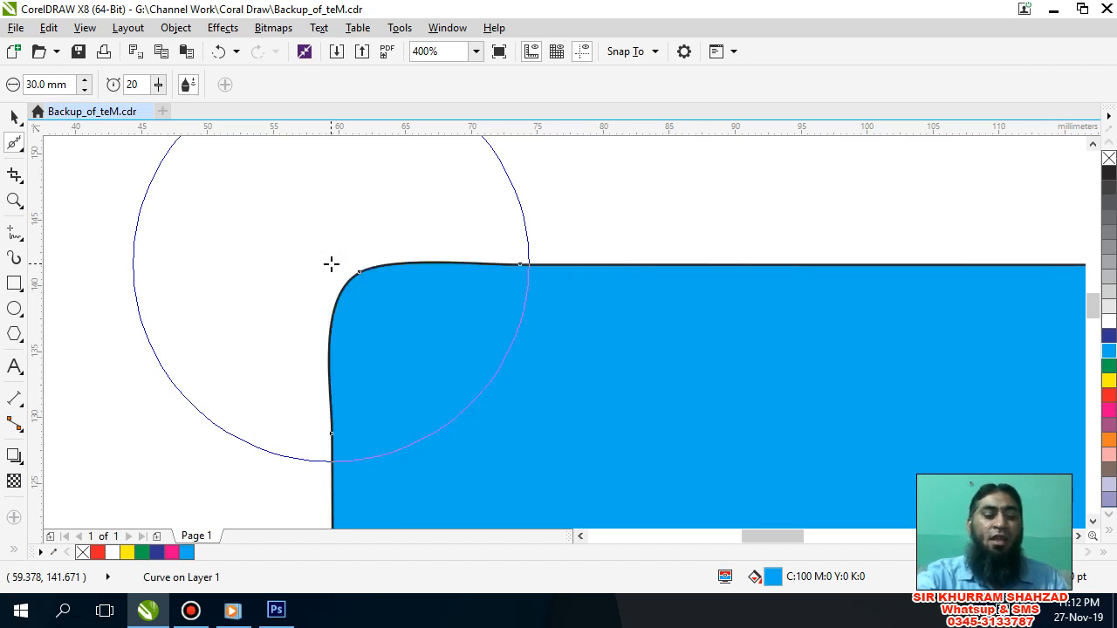
key(ctrl+z)
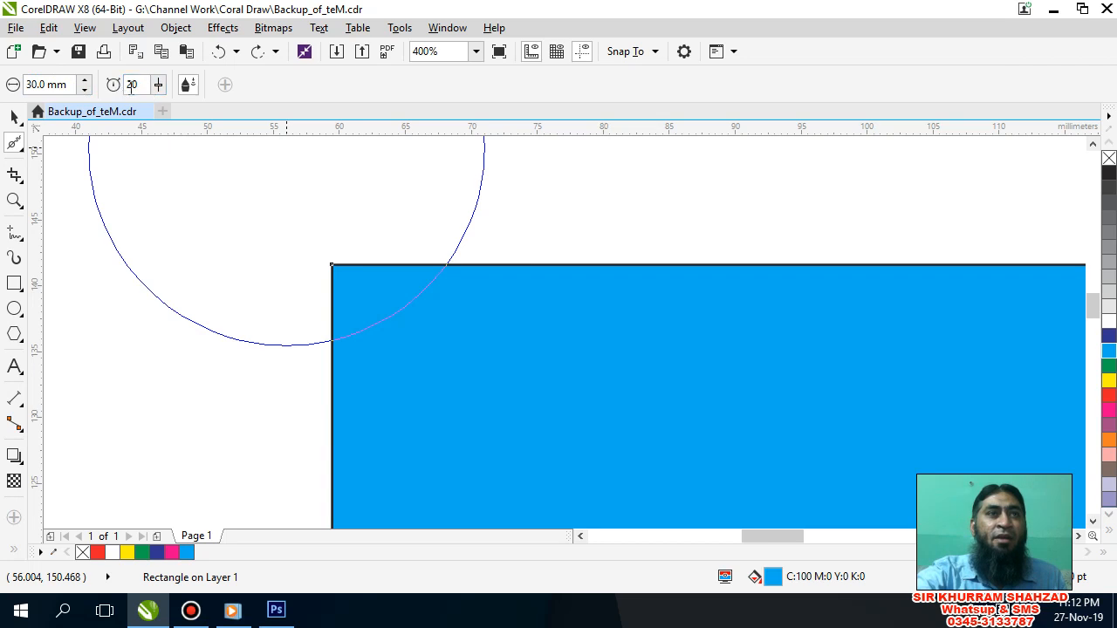
- Try different Smooth brush rates, including 81 and 46
click(159, 85)
drag(159, 87, 203, 107)
click(159, 81)
click(160, 88)
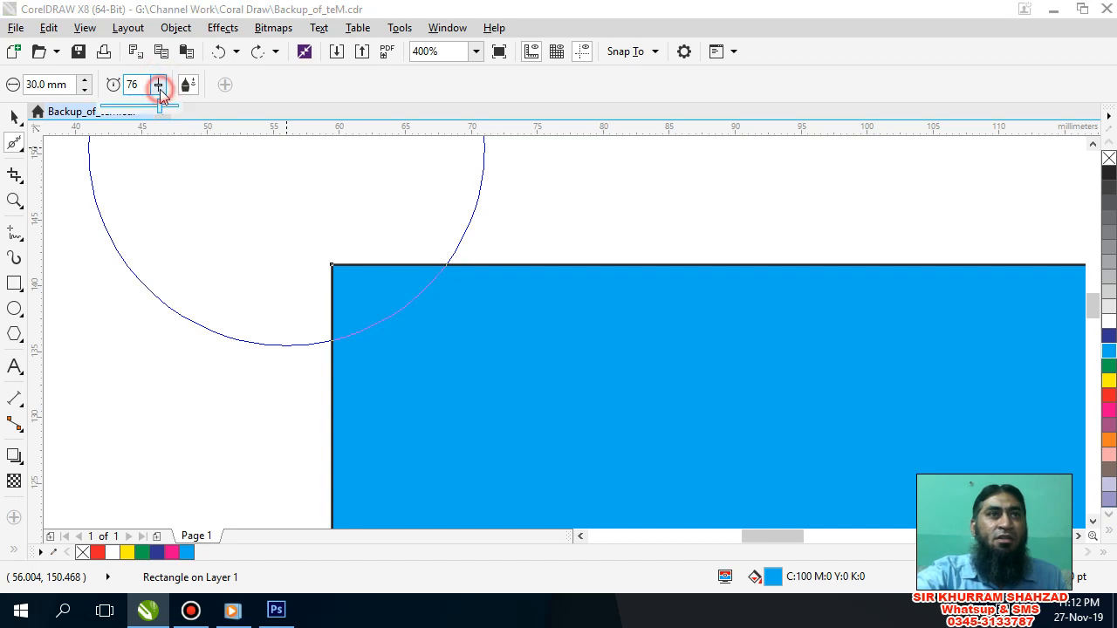
click(163, 108)
click(125, 109)
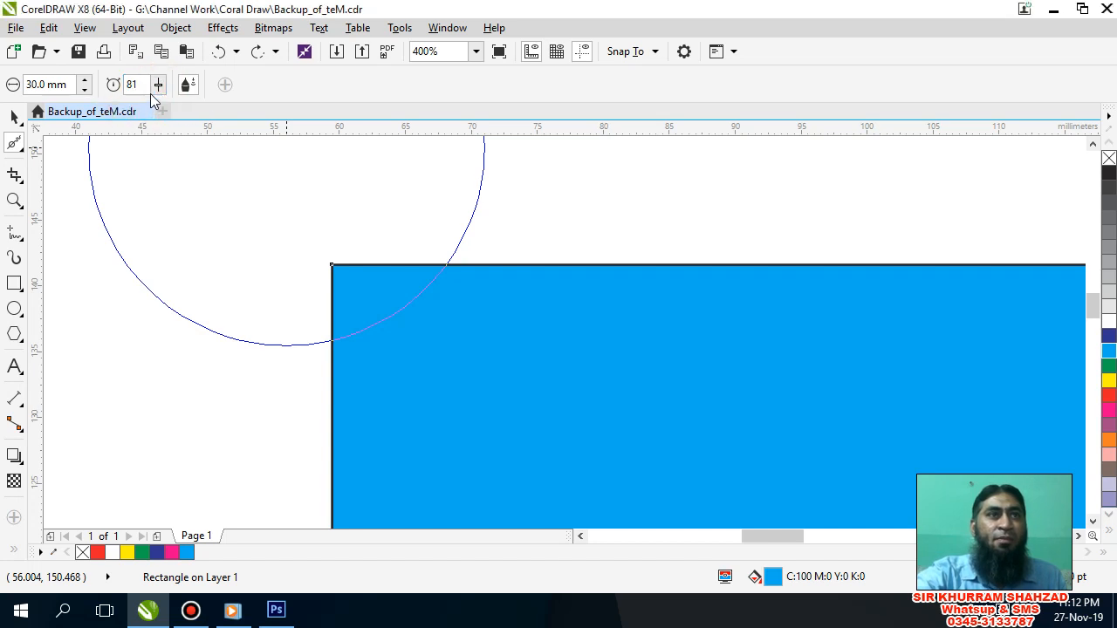
click(158, 85)
drag(137, 105, 124, 113)
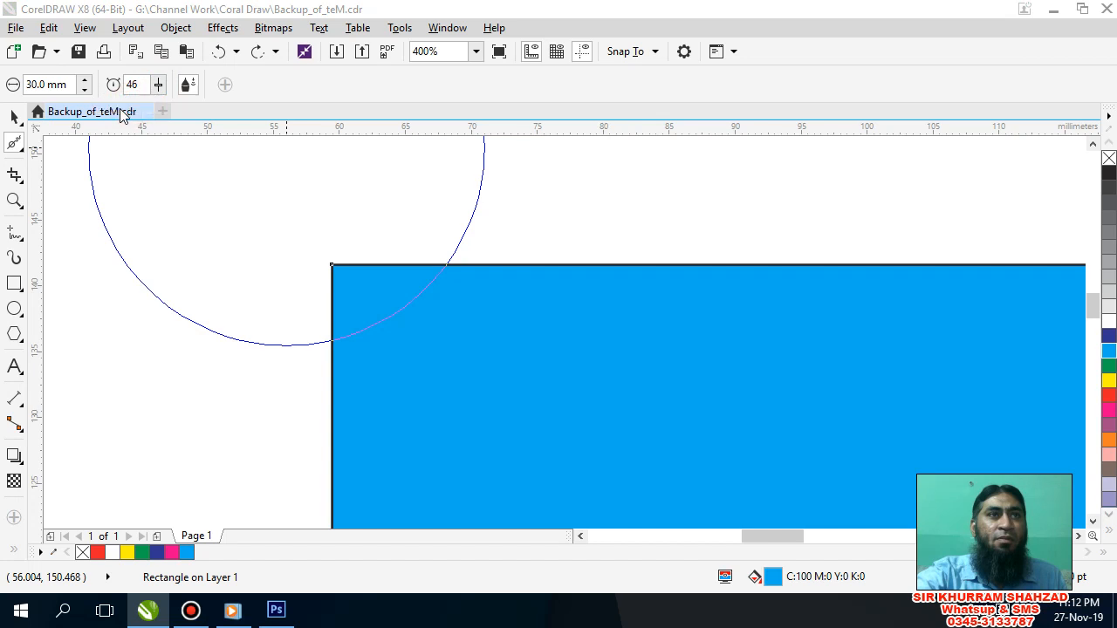
double_click(133, 84)
text(30)
- Set the Smooth brush rate to 81, try it on the rectangle's upper-left corner and undo the smoothing
click(157, 84)
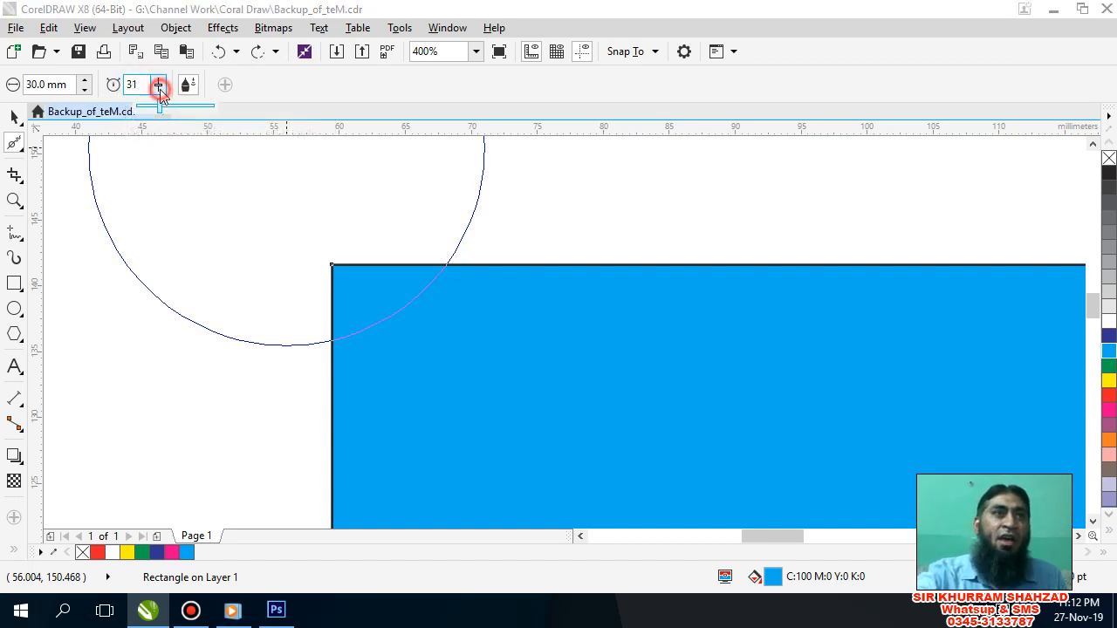
drag(162, 105, 199, 106)
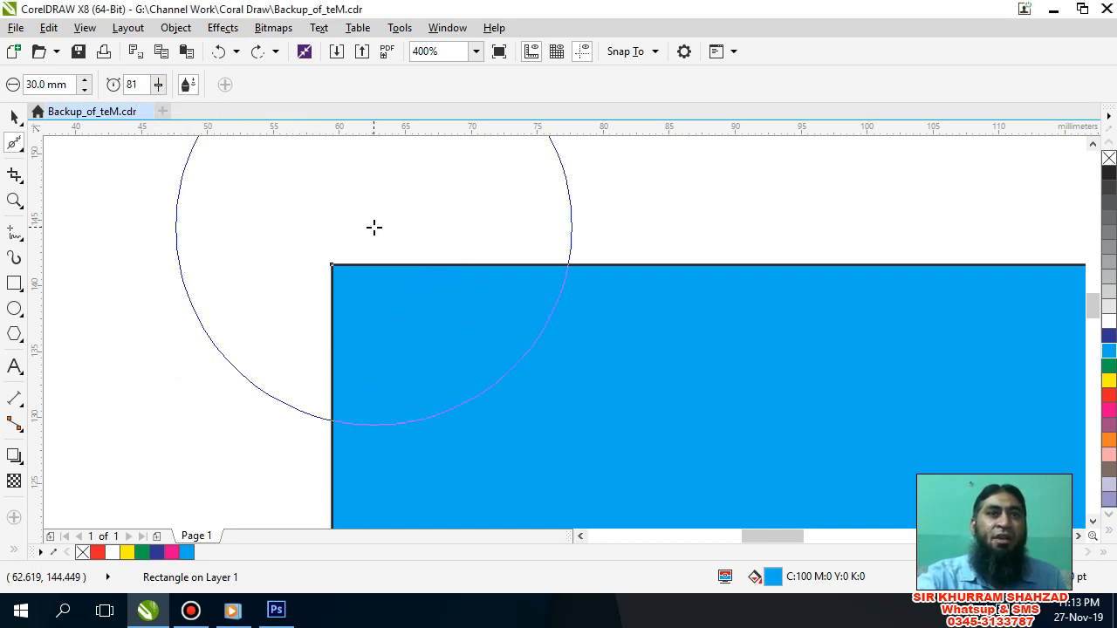
click(332, 263)
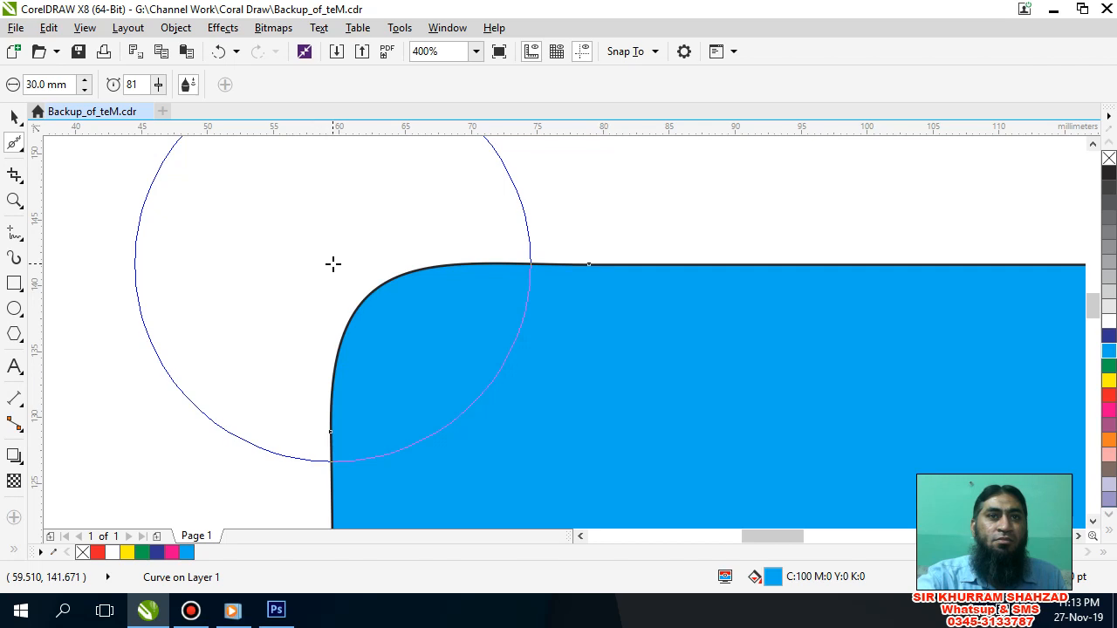
key(ctrl+z)
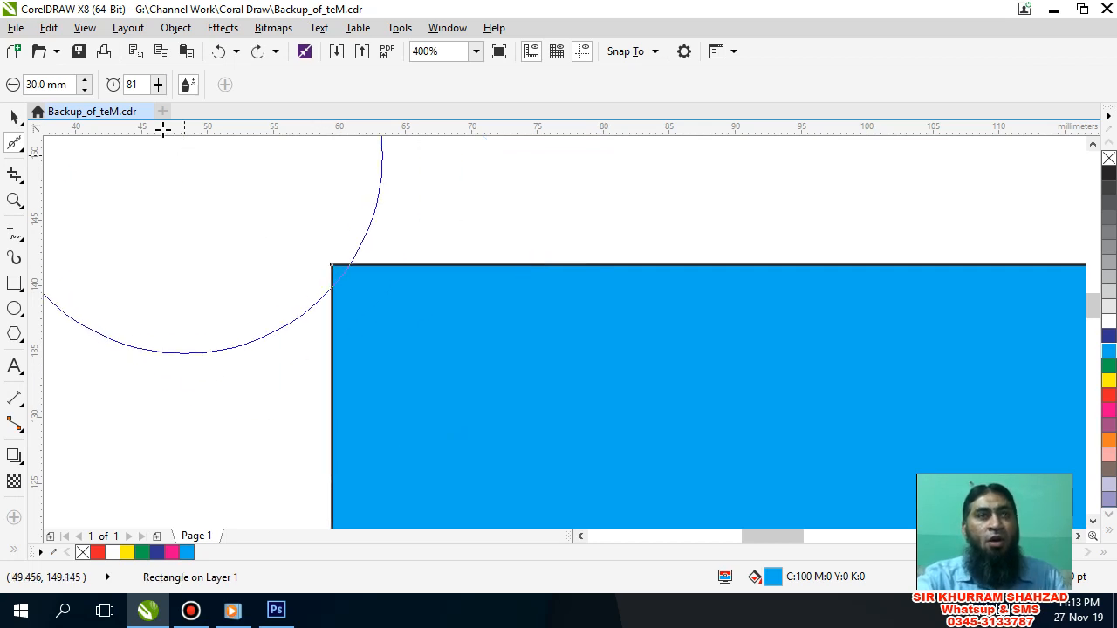
- Set the Smooth brush rate to 11, try it on the rectangle's upper-left corner and undo the smoothing
click(157, 84)
drag(157, 105, 105, 112)
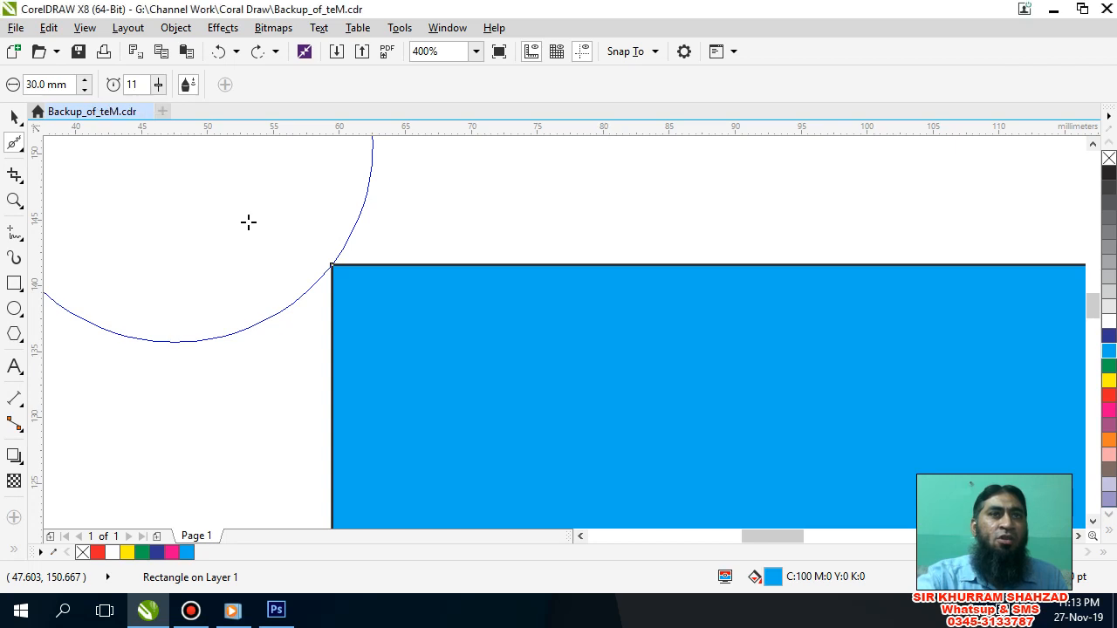
click(331, 263)
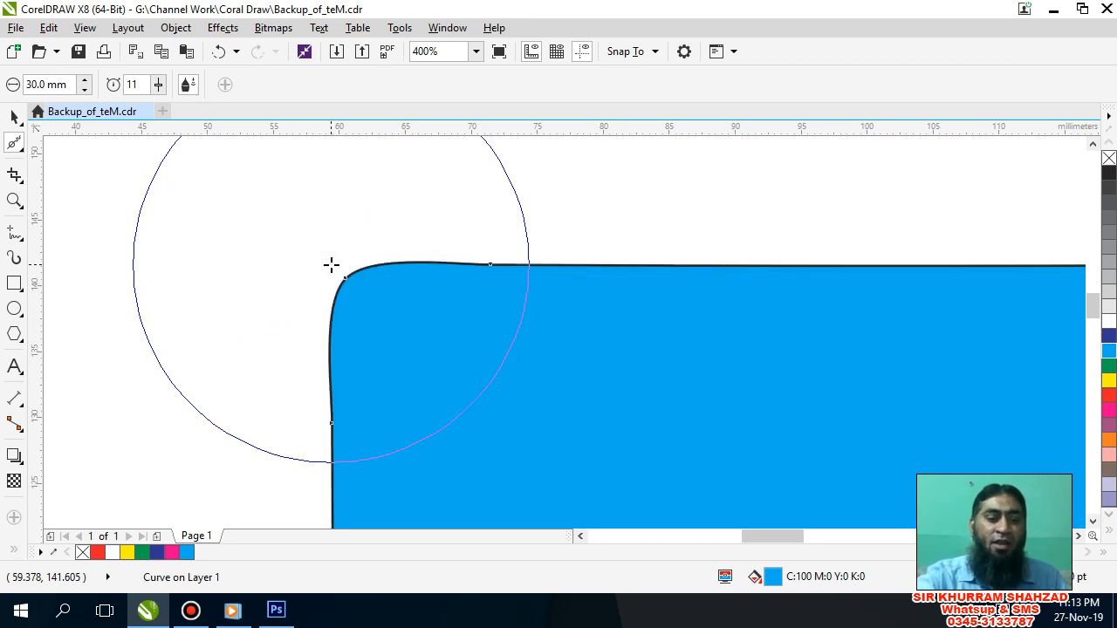
key(ctrl+z)
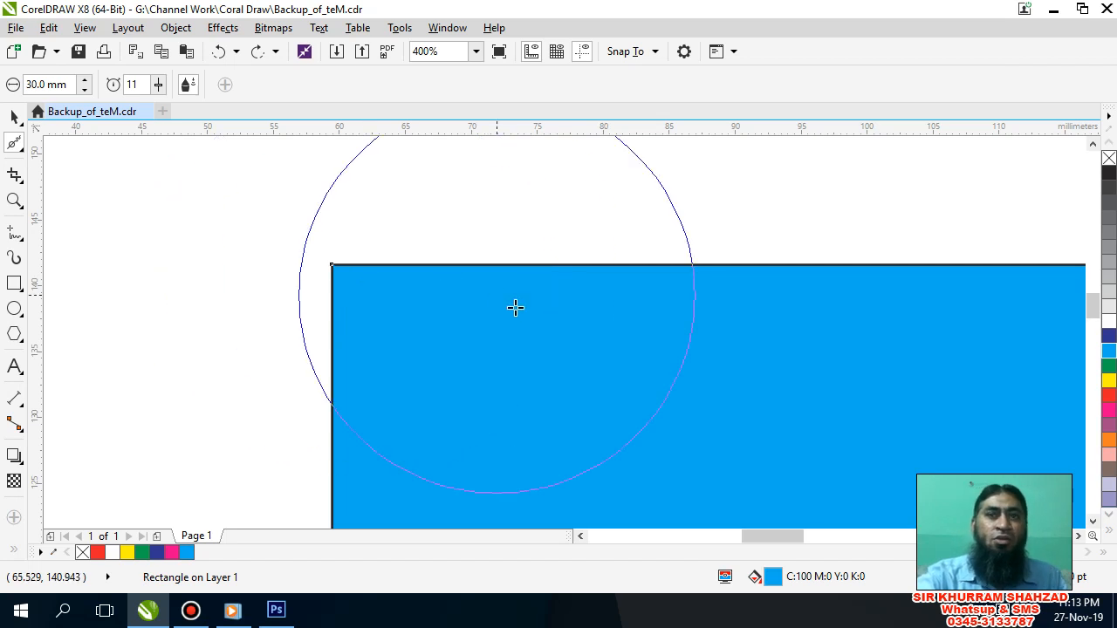
- Smooth the rectangle's upper-right corner and upper-left corner with the 30 mm brush
scroll(615, 299, down, 2)
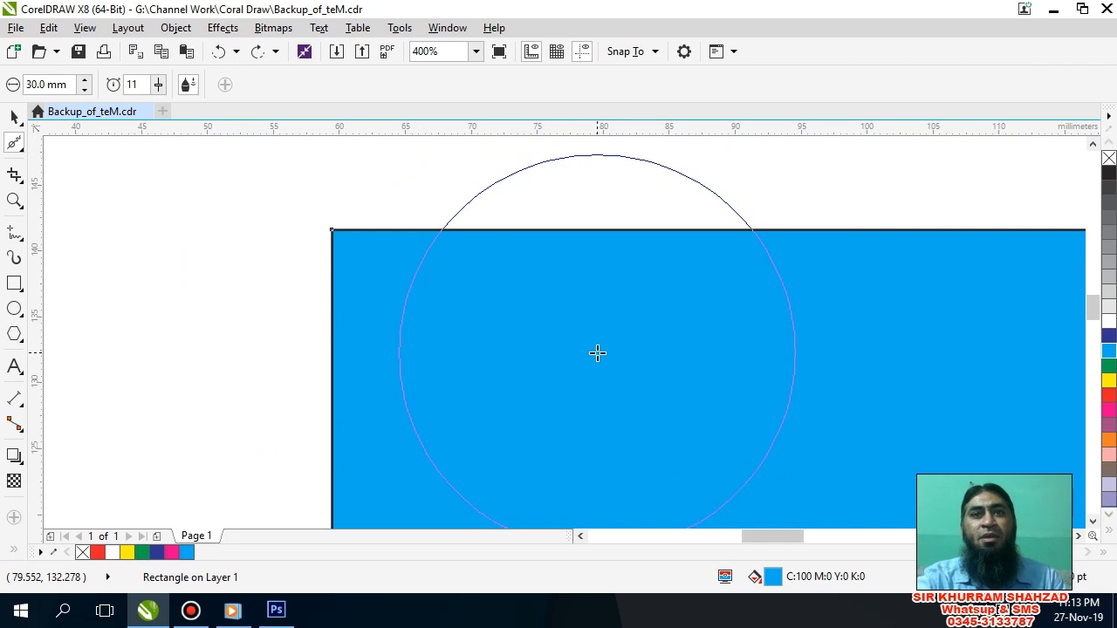
scroll(597, 352, down, 3)
scroll(889, 381, up, 1)
scroll(916, 379, down, 1)
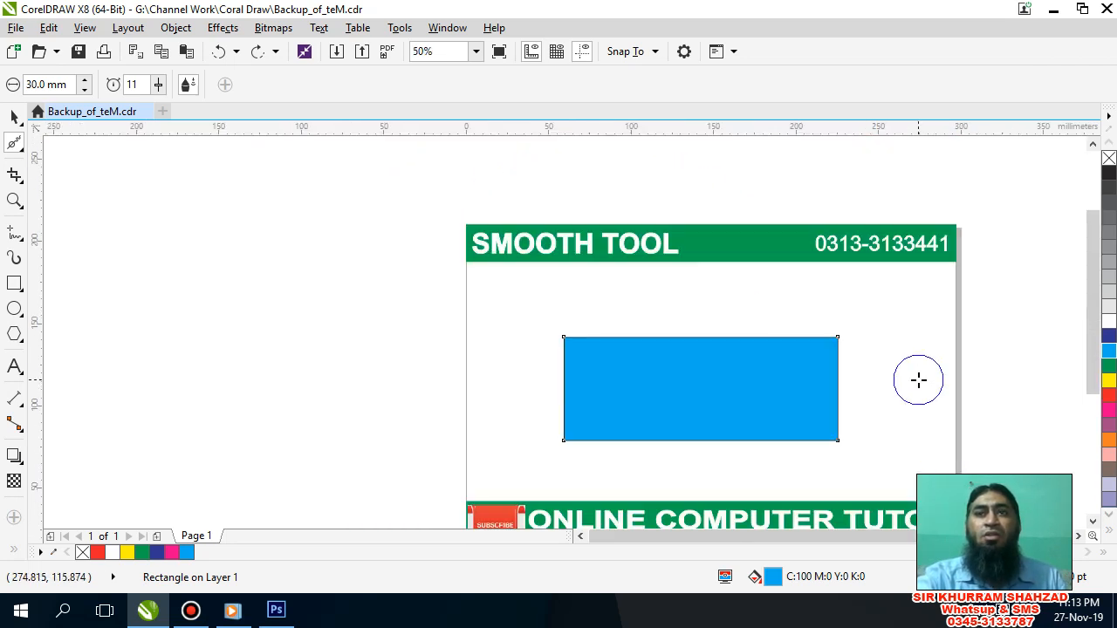
scroll(853, 349, up, 1)
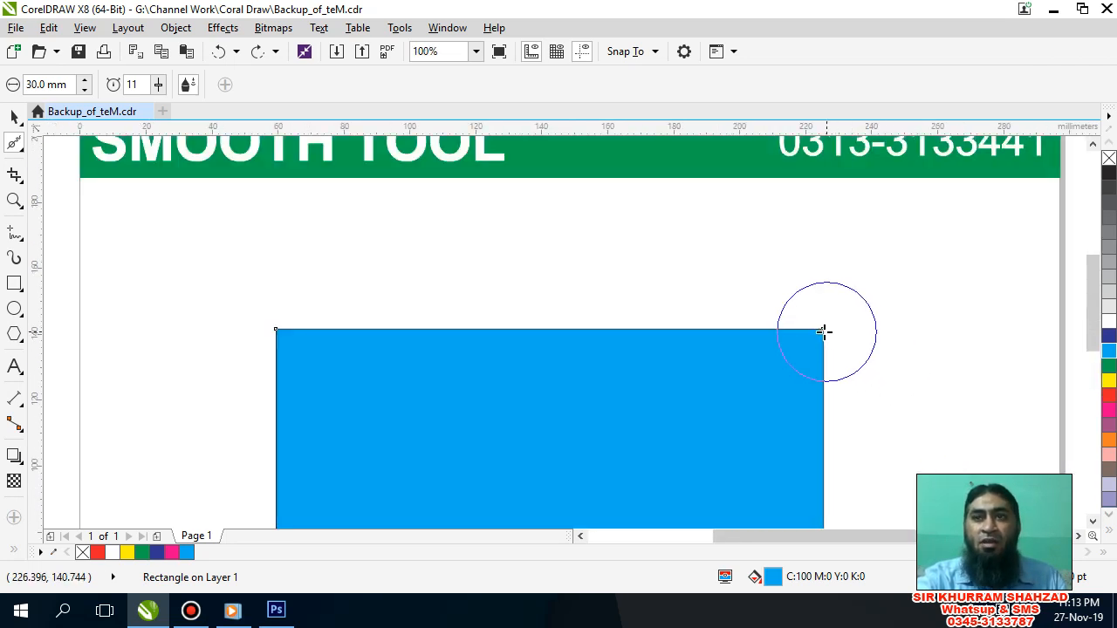
click(822, 330)
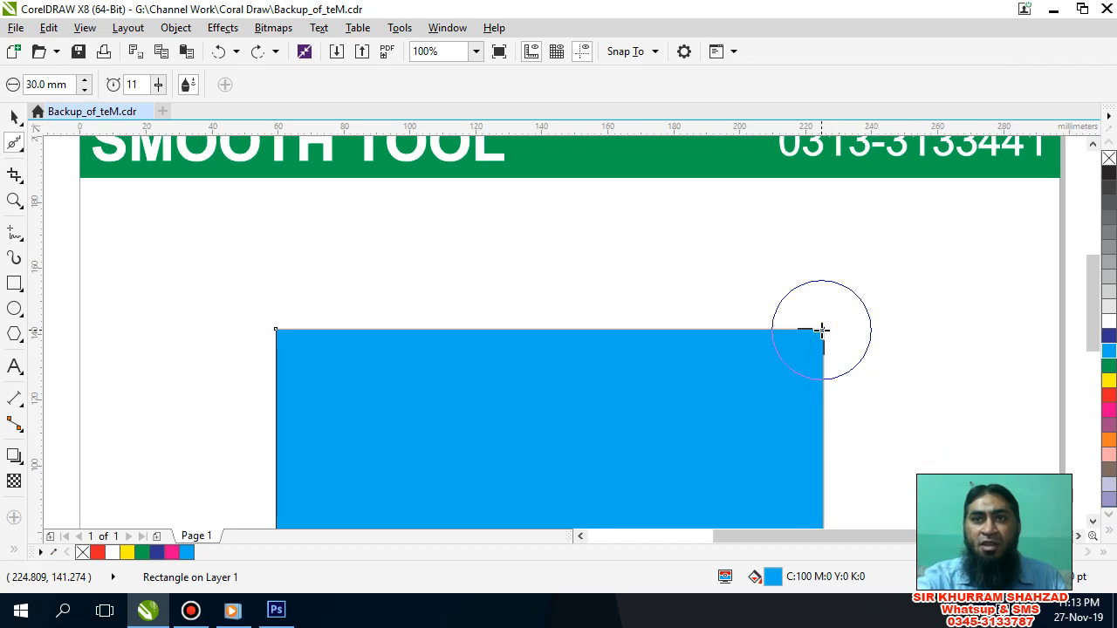
click(820, 331)
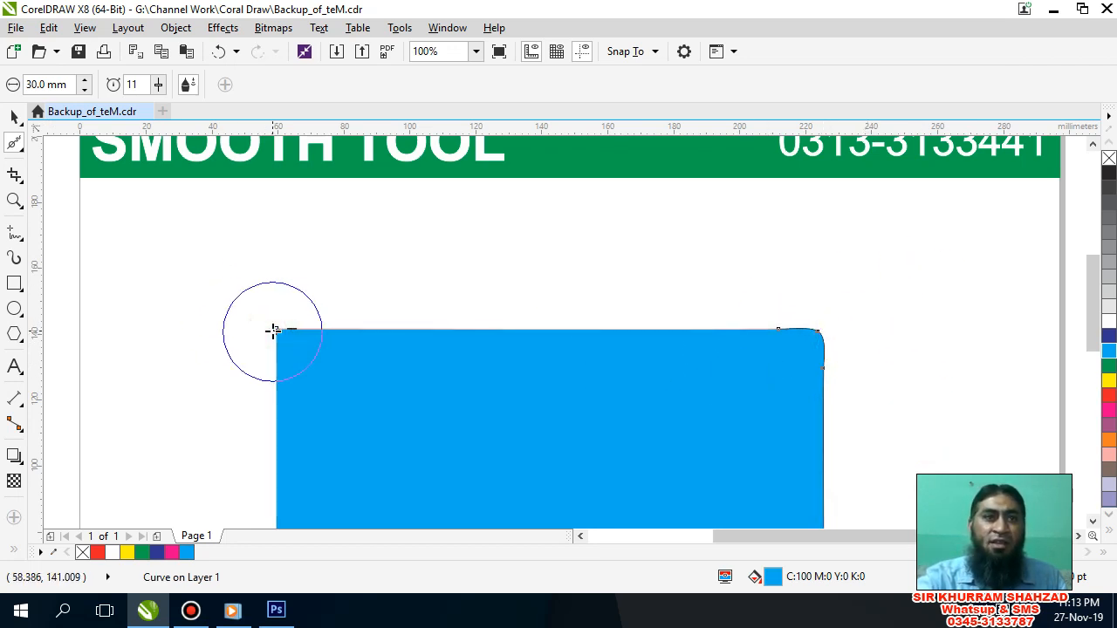
click(273, 331)
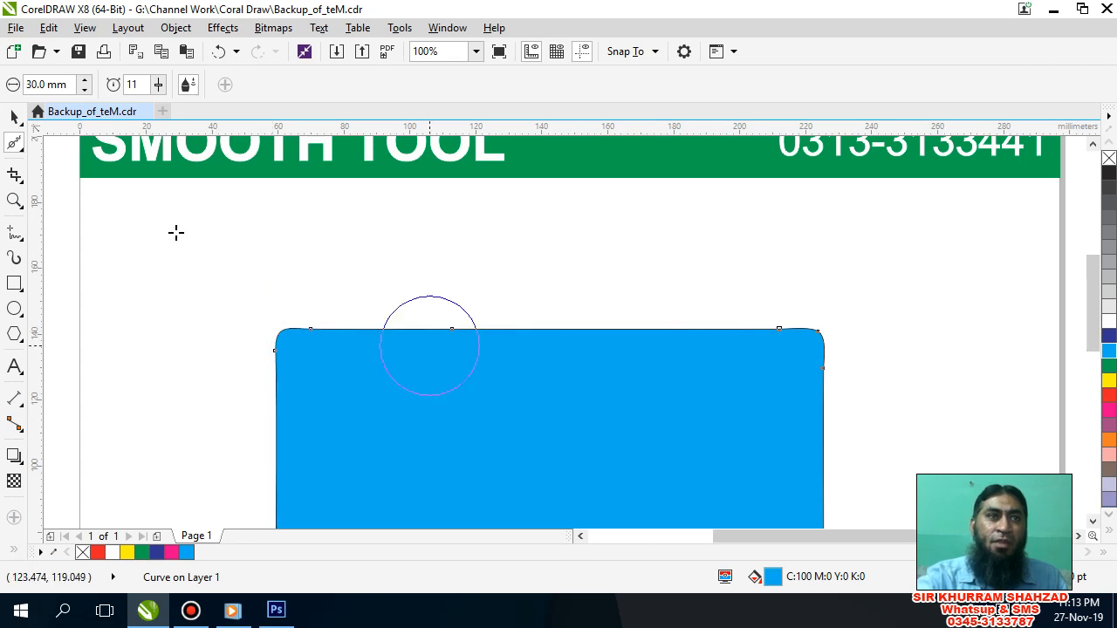
- Move the cyan rectangle rightward to about X 239 mm and draw a five-pointed star about 34 mm wide in the freed space
click(14, 116)
drag(348, 398, 639, 381)
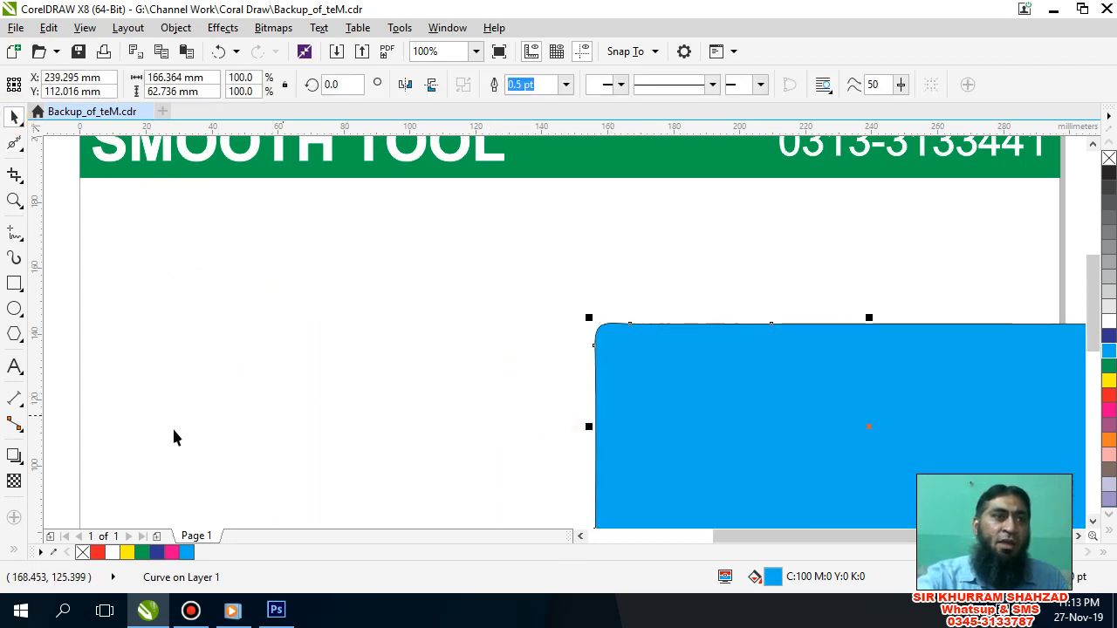
click(22, 346)
click(54, 354)
drag(170, 292, 289, 410)
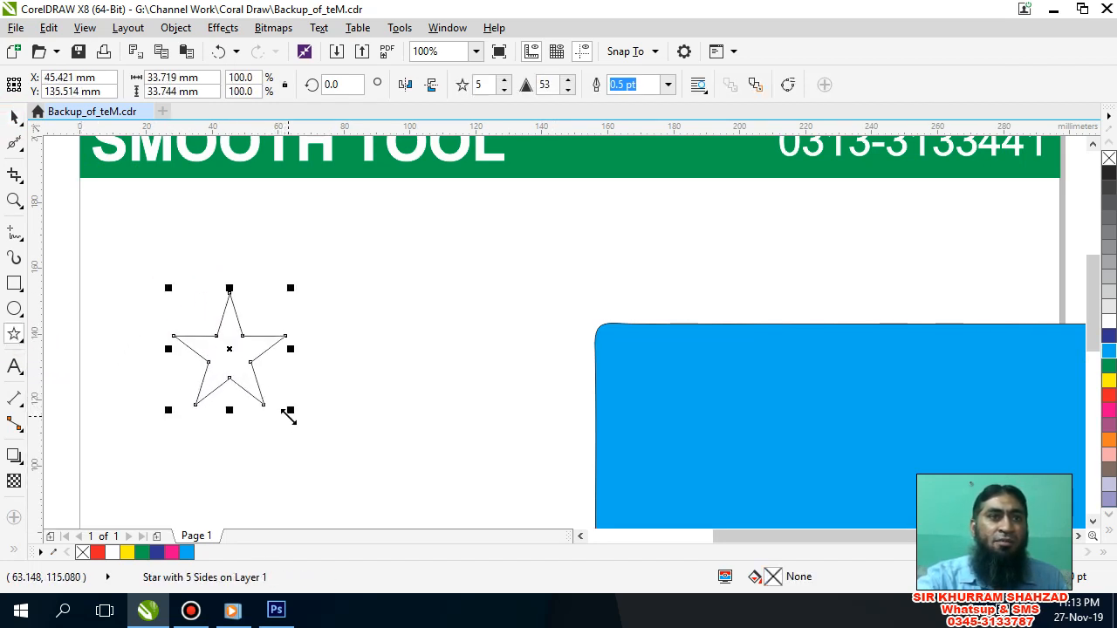
- Round the star's points and inner corners with the Smooth tool's 30 mm brush at rate 11
click(14, 143)
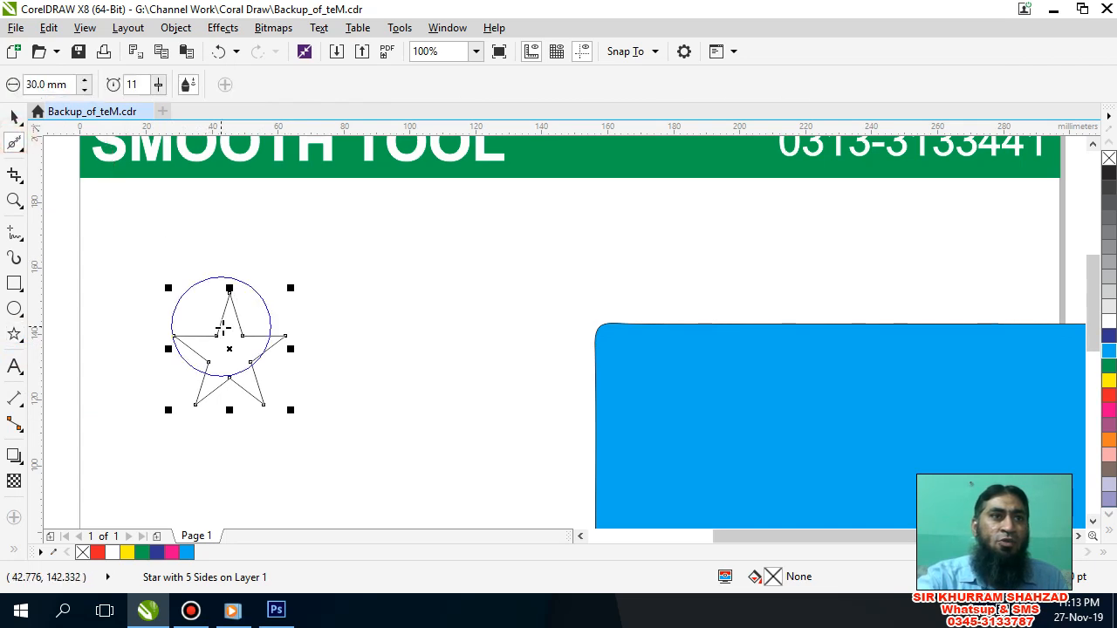
drag(229, 289, 230, 291)
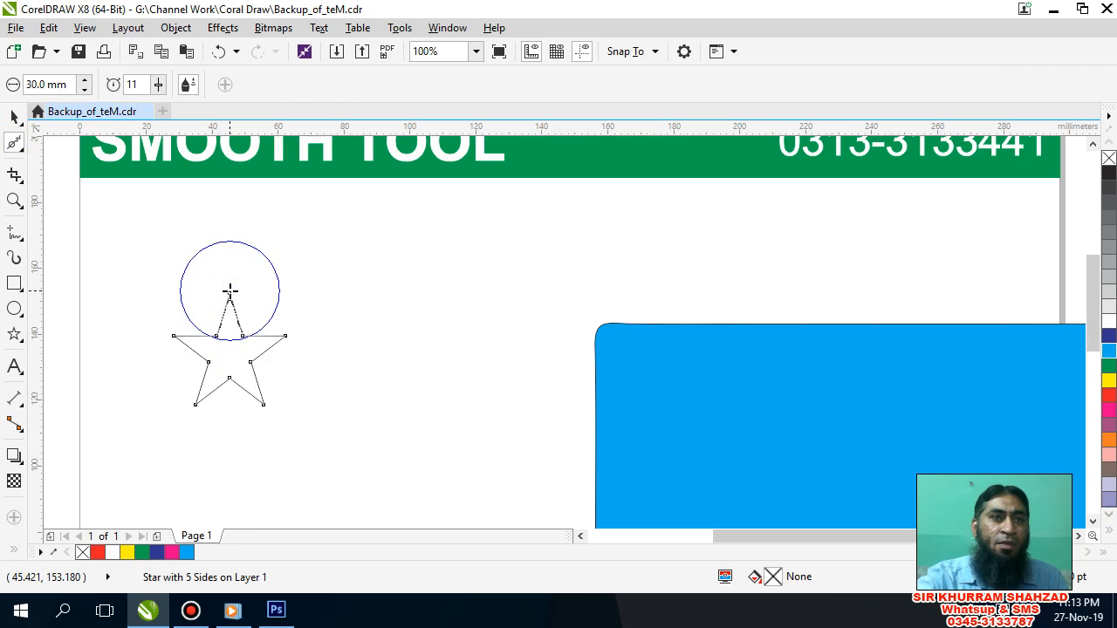
drag(229, 291, 232, 274)
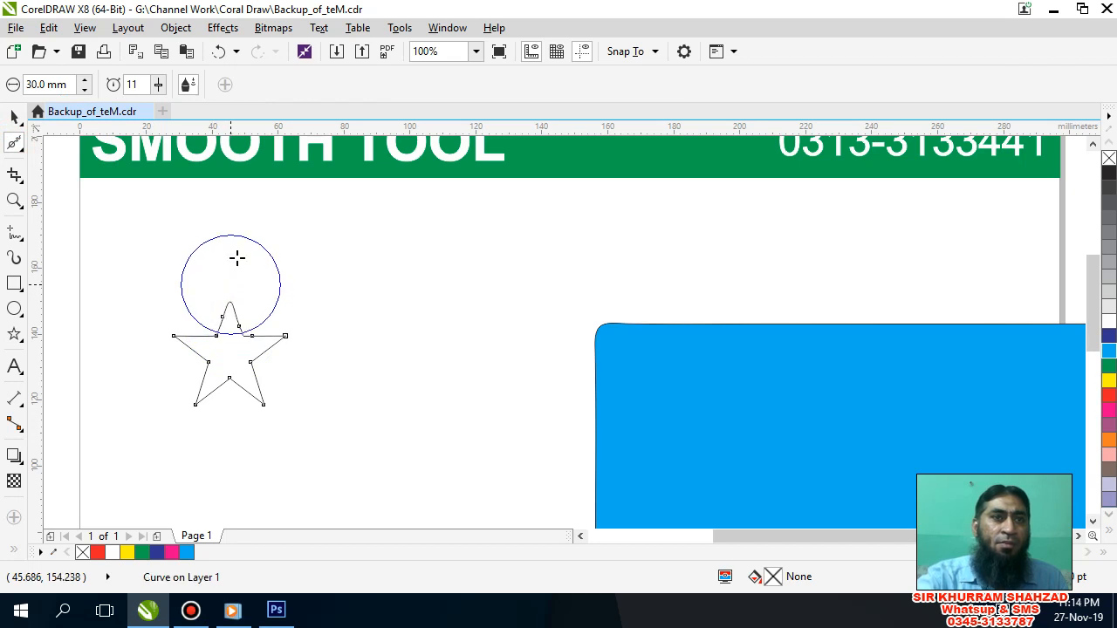
drag(312, 328, 279, 336)
mouse_move(177, 334)
mouse_down()
mouse_move(257, 376)
mouse_move(194, 398)
mouse_move(211, 382)
mouse_move(264, 399)
mouse_move(252, 382)
mouse_up()
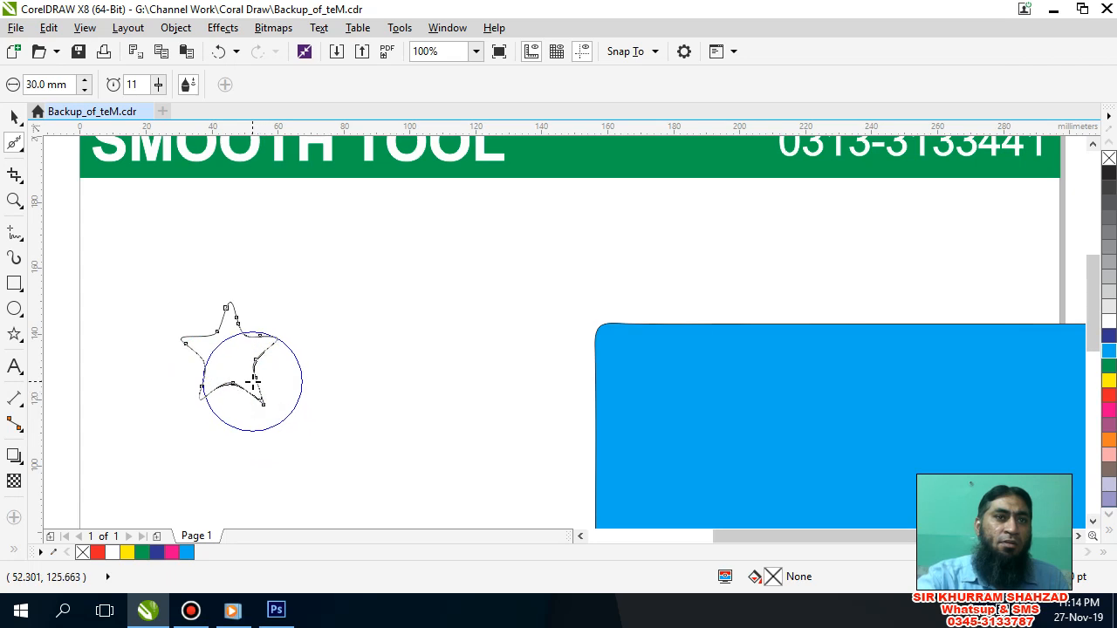
mouse_move(252, 382)
mouse_down()
mouse_move(257, 391)
mouse_move(252, 383)
mouse_up()
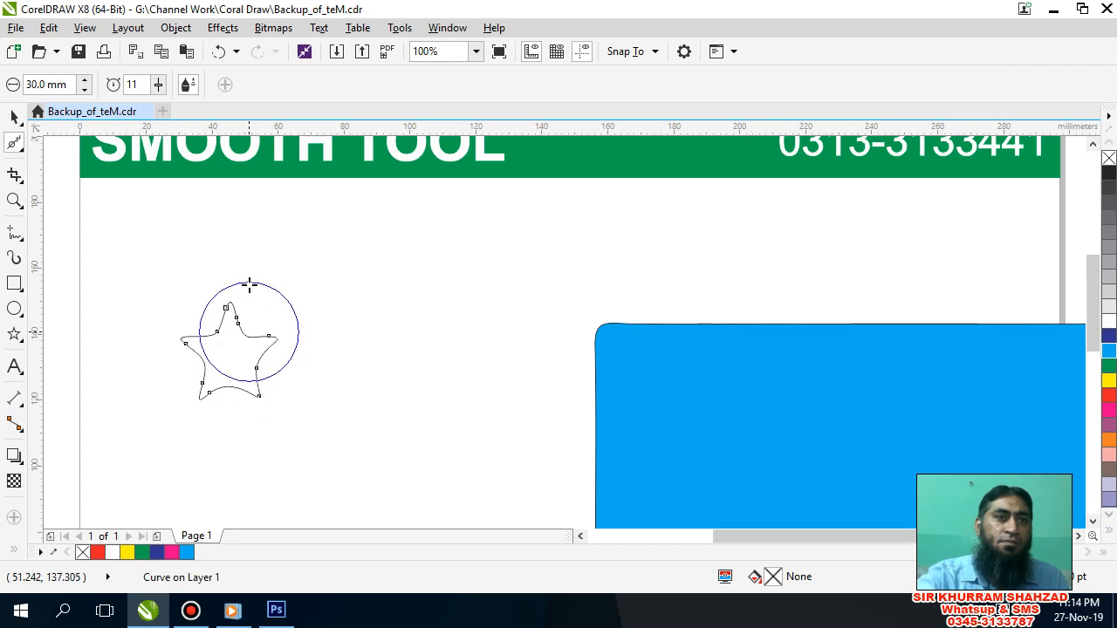
mouse_move(231, 307)
mouse_down()
mouse_move(209, 329)
mouse_move(257, 326)
mouse_move(269, 362)
mouse_move(199, 369)
mouse_up()
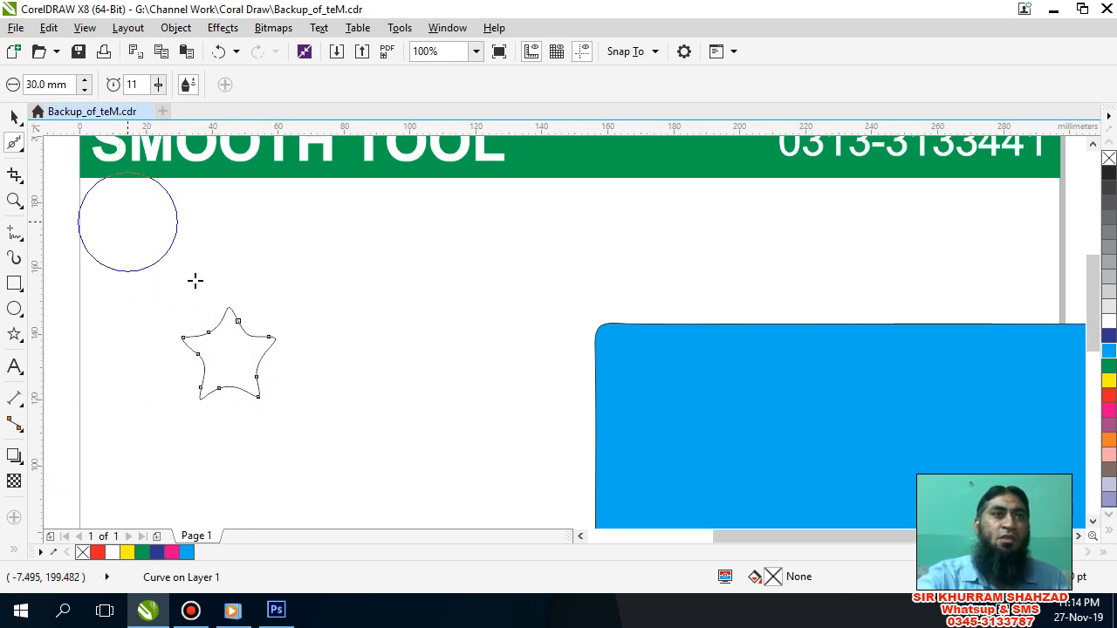
drag(226, 310, 229, 320)
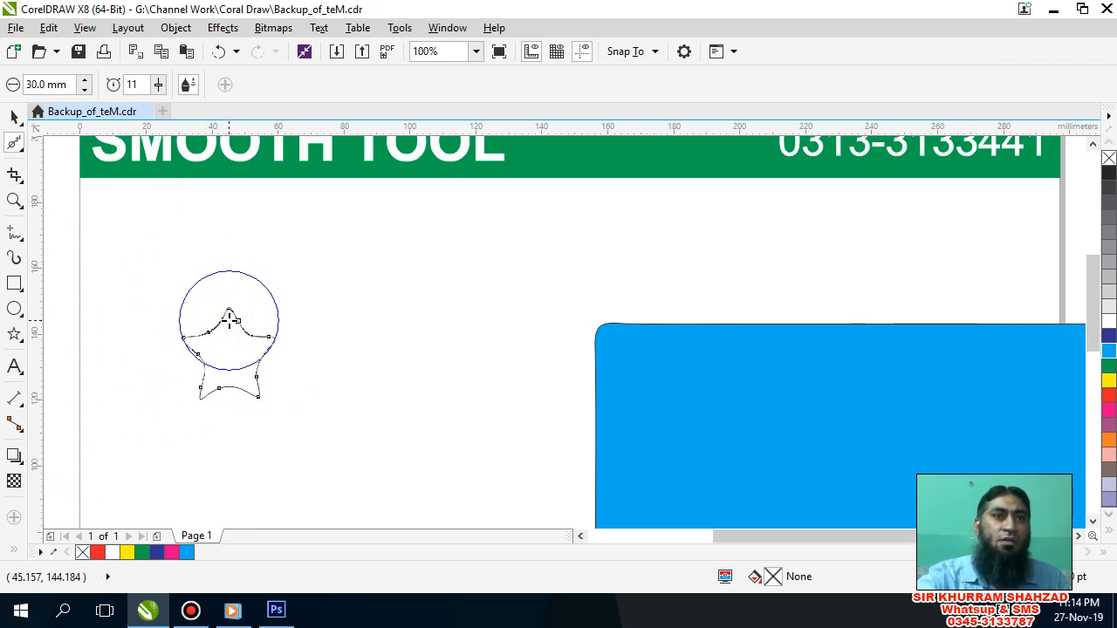
key(ctrl+z)
- Fill the smoothed star with red and deselect it
click(14, 116)
click(1108, 394)
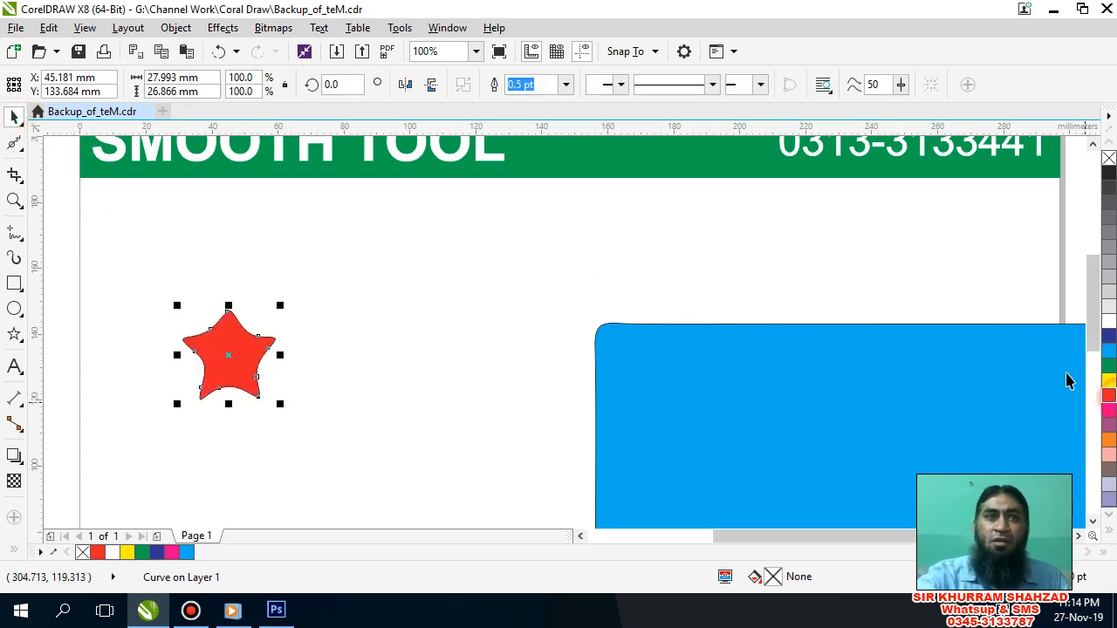
click(396, 363)
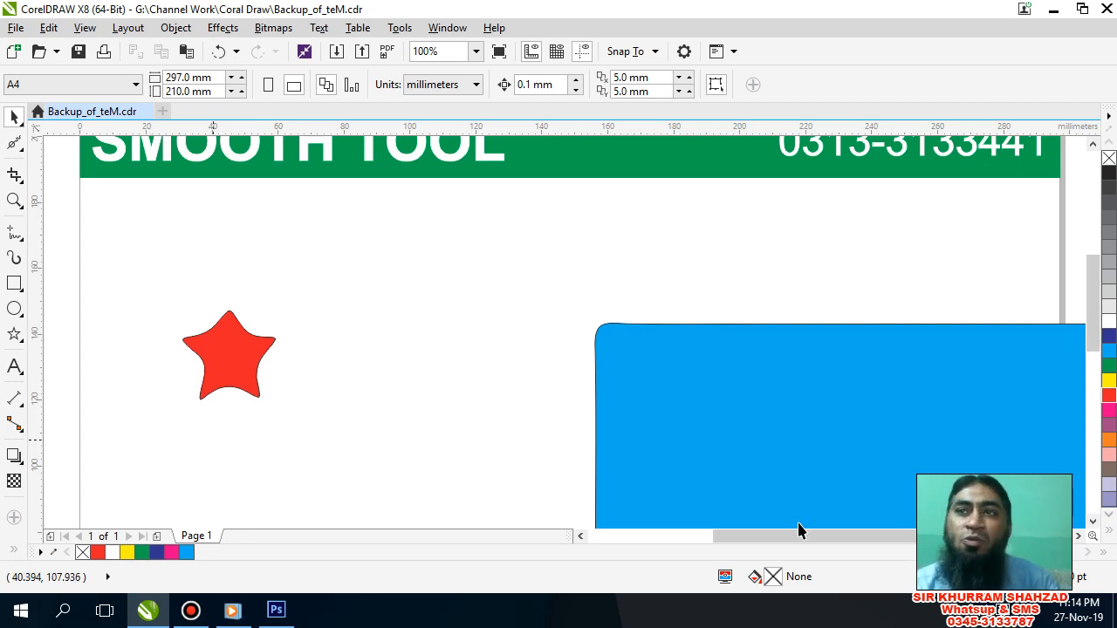
- Move the cyan rectangle back inside the page, centred at about X 187 mm and Y 110 mm
scroll(820, 410, down, 1)
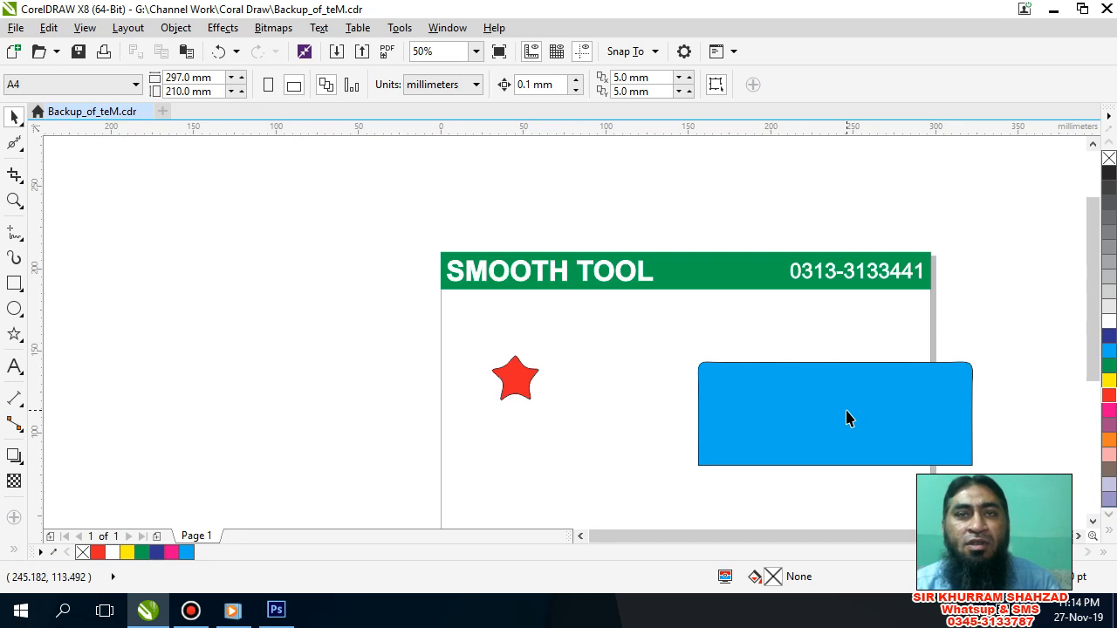
drag(1092, 338, 1091, 376)
drag(820, 349, 723, 349)
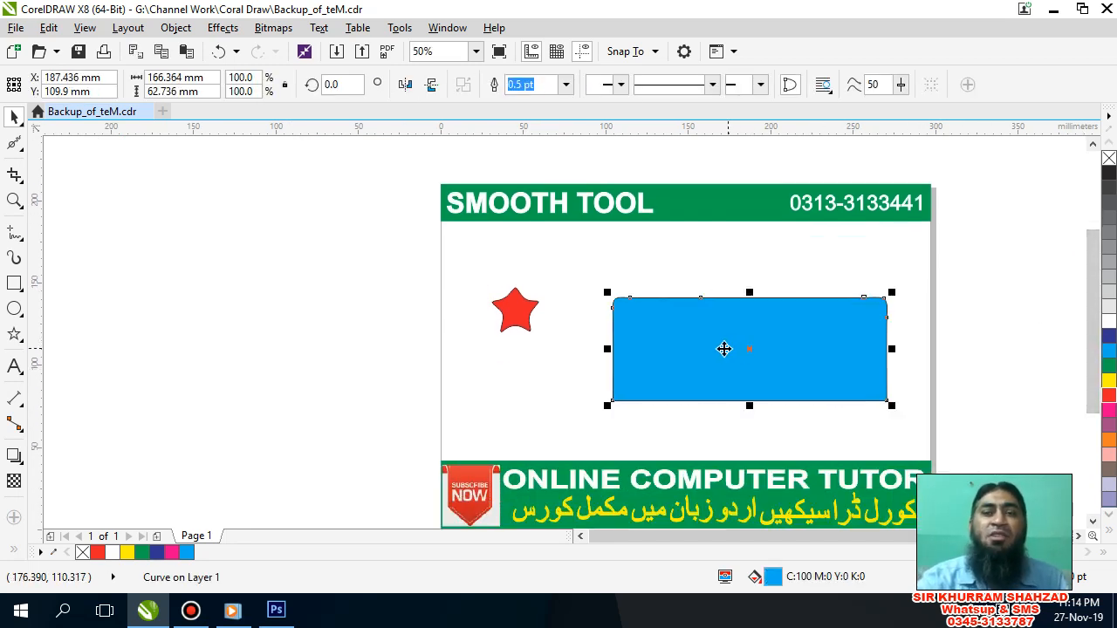